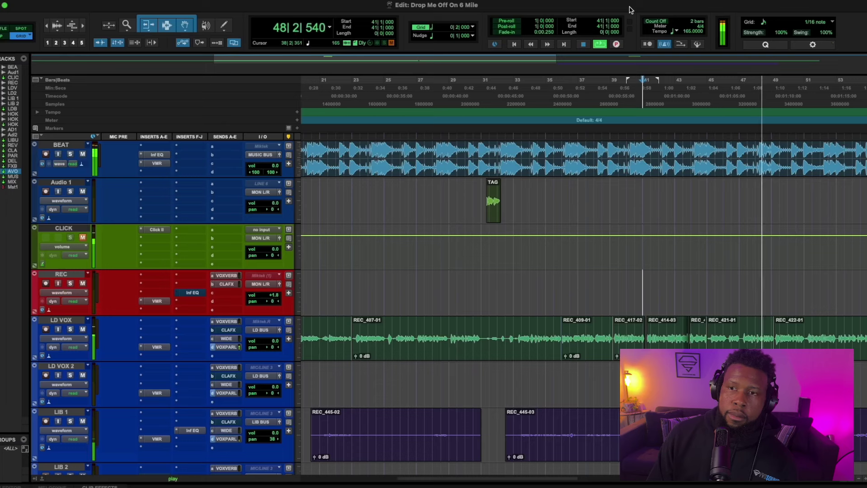
# Stop playback and remove the FG-116 compressor from the Virtual Mix Rack on the LD VOX track
pyautogui.press('space')
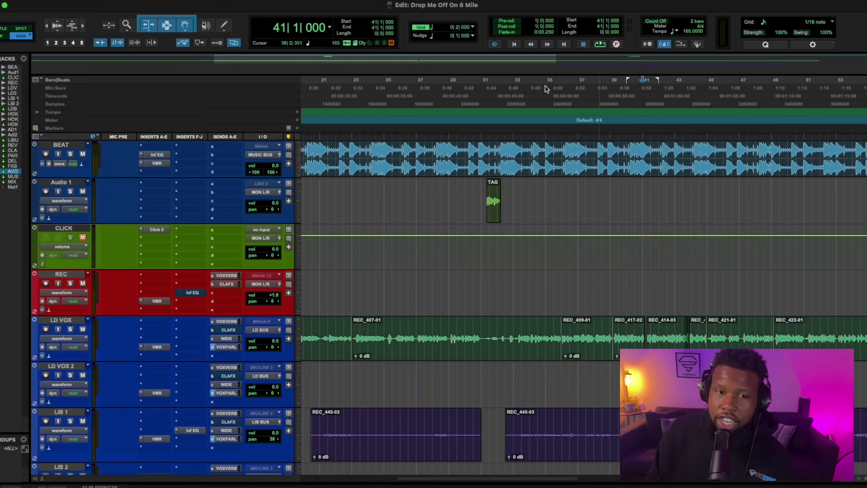
pyautogui.click(155, 346)
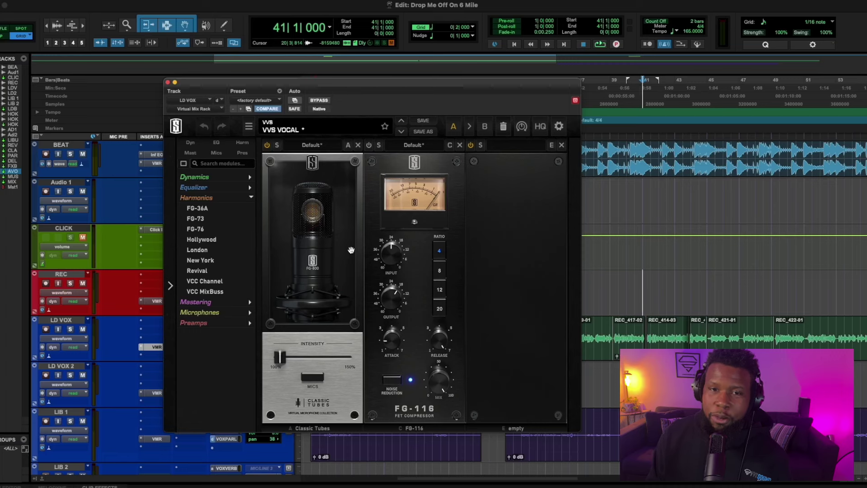
pyautogui.click(459, 146)
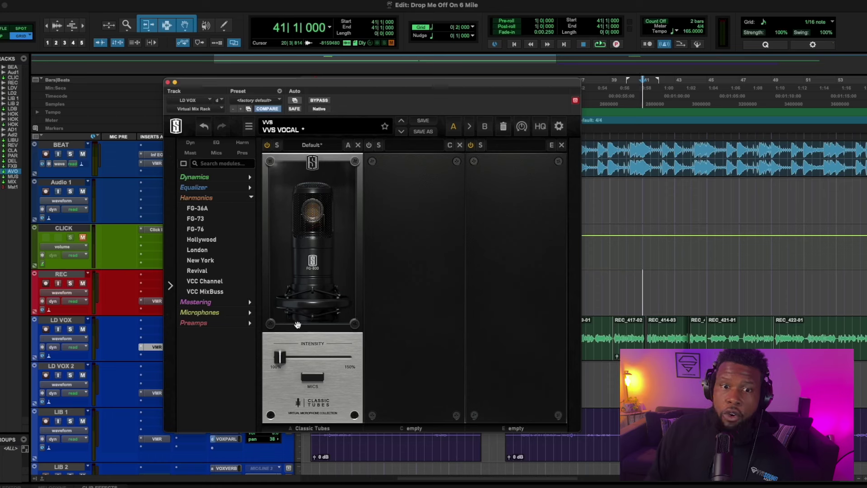
# Switch the Classic Tubes microphone model on LD VOX to FG-47 and audition it during playback
pyautogui.click(312, 377)
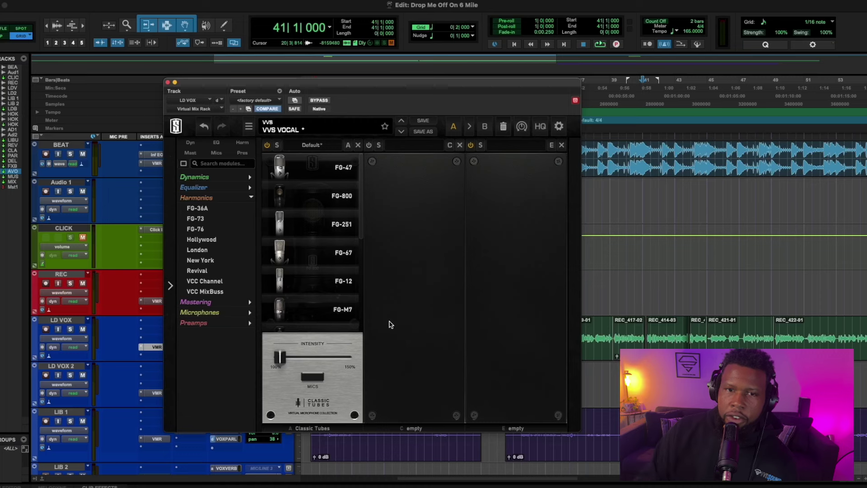
pyautogui.press('space')
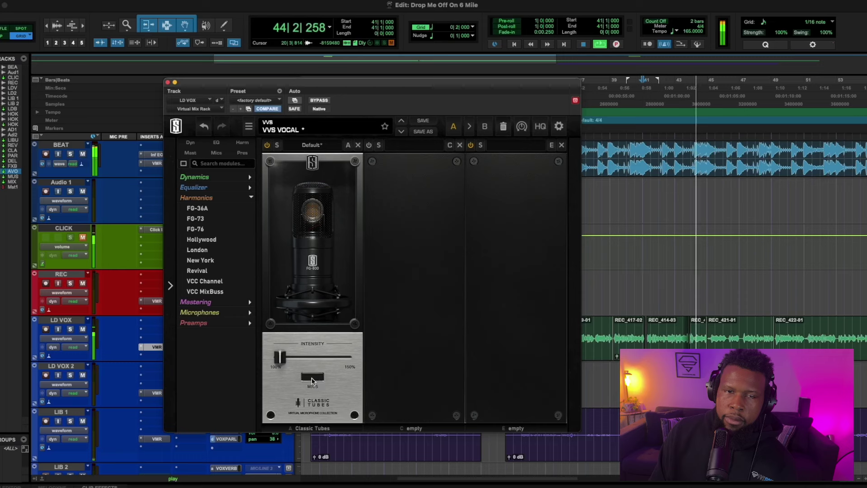
pyautogui.click(315, 165)
pyautogui.click(316, 165)
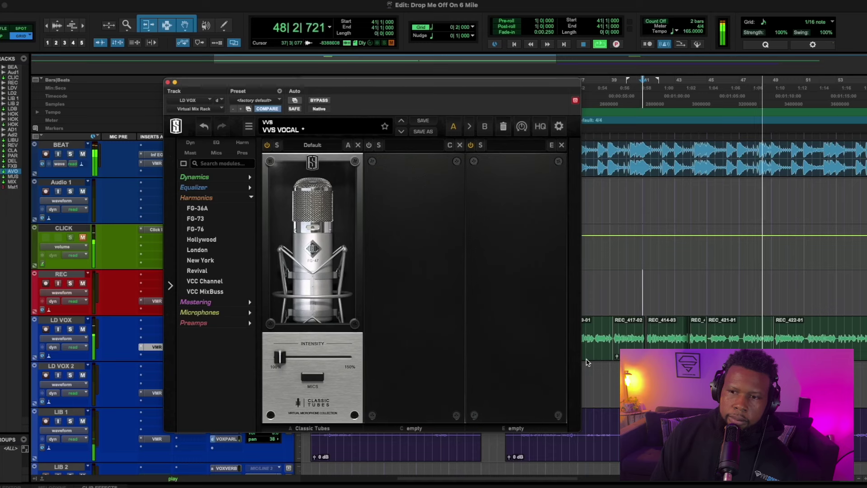
pyautogui.press('space')
pyautogui.scroll(-2, 587, 363)
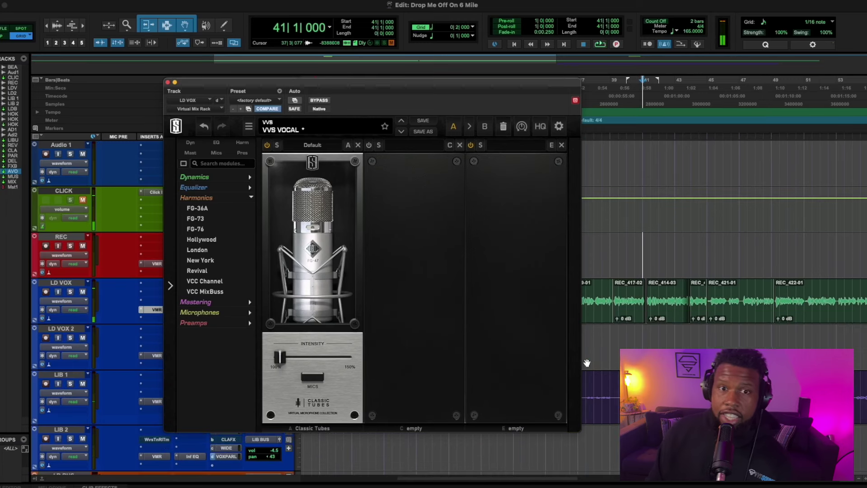
pyautogui.scroll(2, 669, 340)
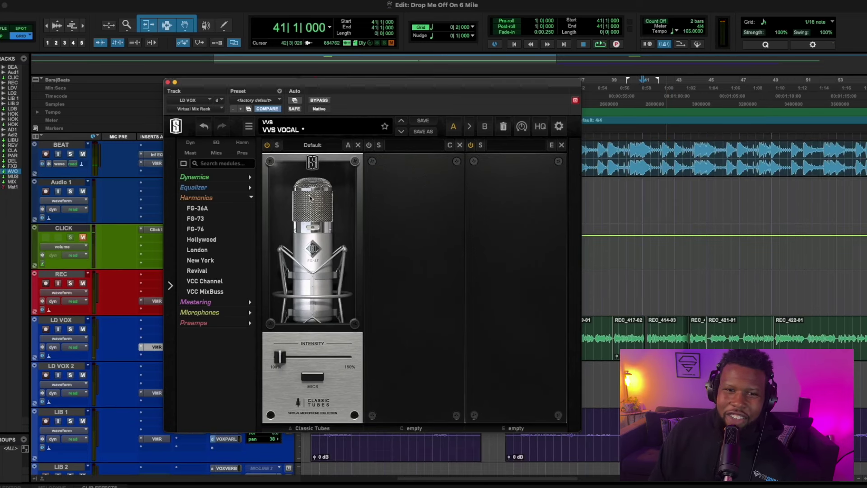
# Change the LD VOX microphone model to FG-251 and play the section to hear it
pyautogui.click(312, 377)
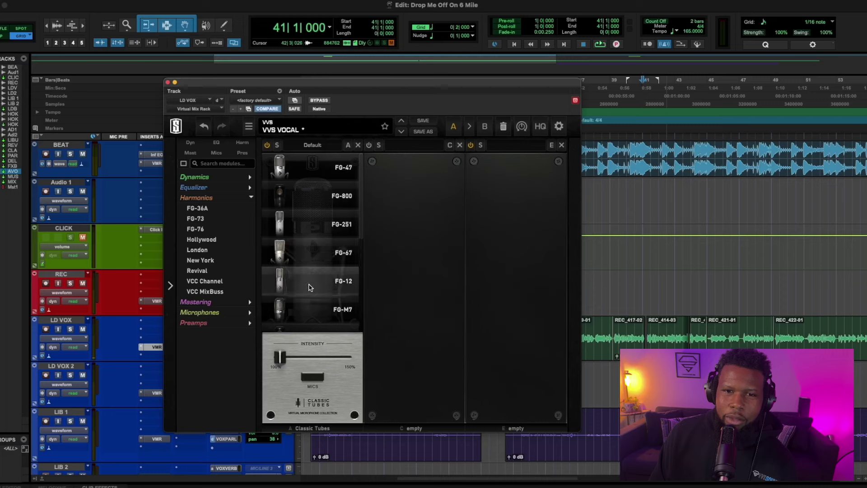
pyautogui.click(311, 224)
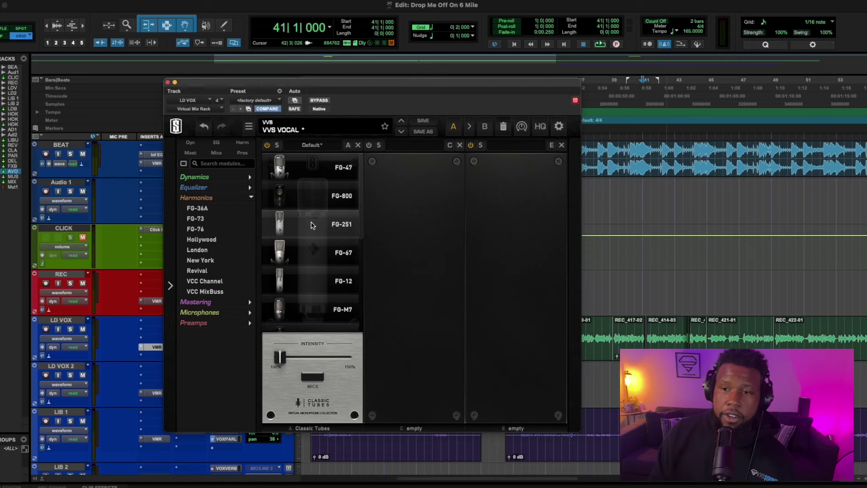
pyautogui.press('space')
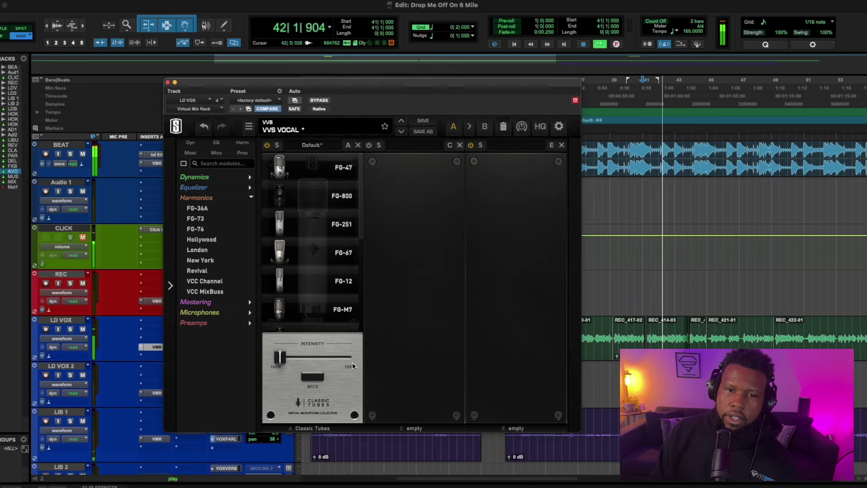
pyautogui.click(313, 383)
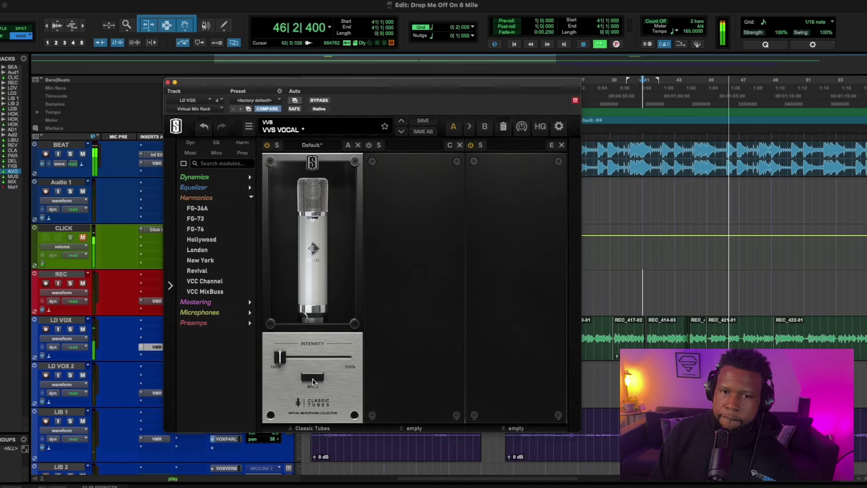
# Set the LD VOX microphone model to FG-800, stop playback and close the plug-in window
pyautogui.click(312, 382)
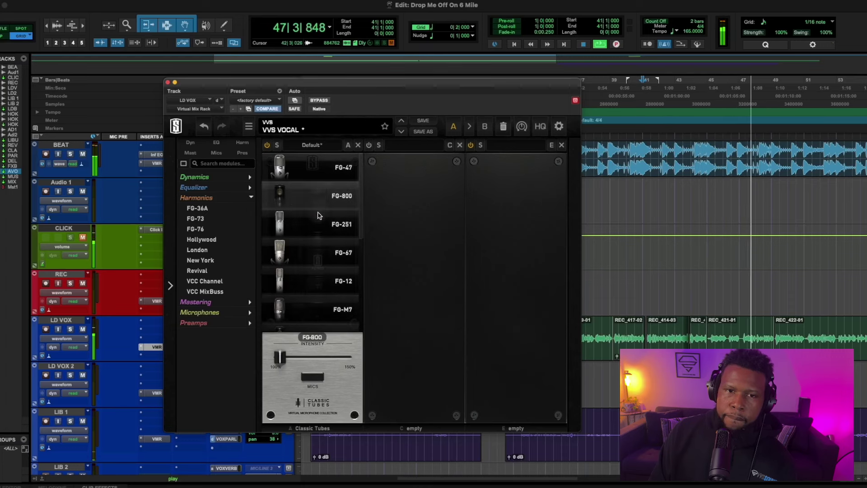
pyautogui.click(313, 379)
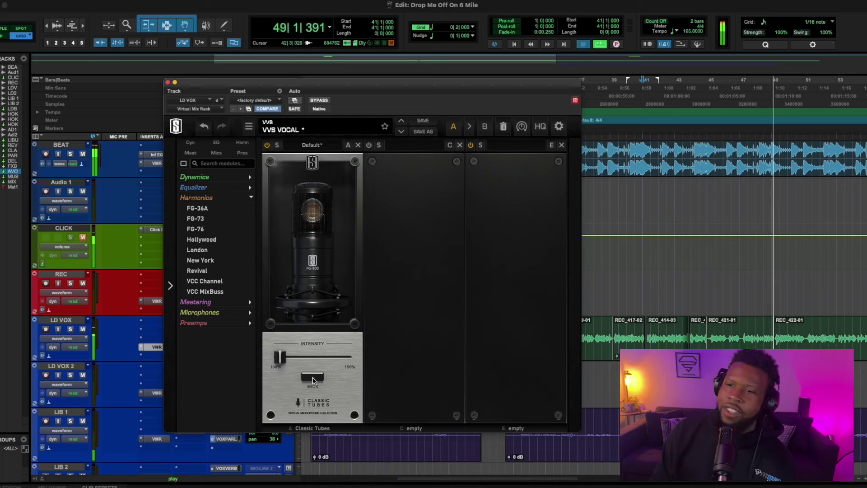
pyautogui.press('space')
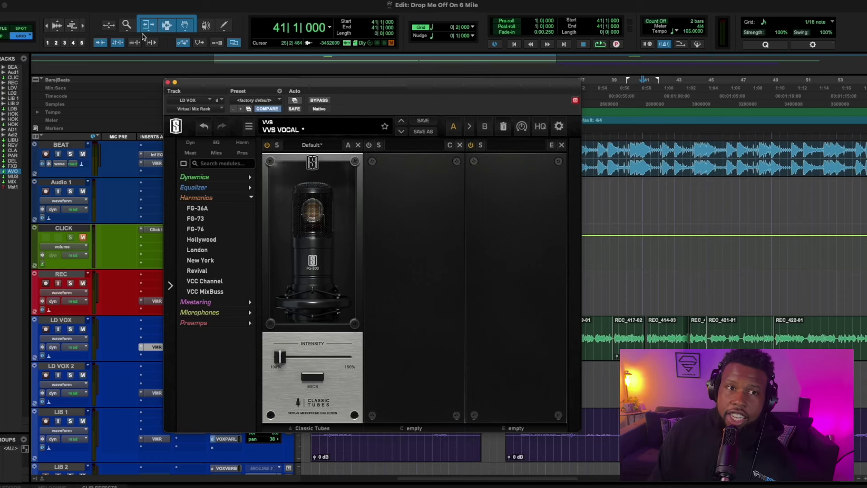
pyautogui.click(169, 82)
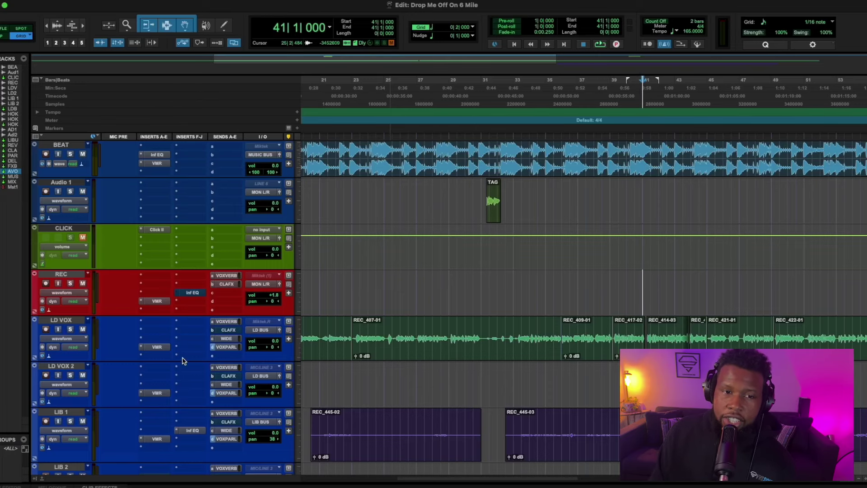
# Open the Virtual Mix Rack on the LD BUS track and add an FG-A equalizer in its second slot
pyautogui.scroll(-10, 182, 360)
pyautogui.scroll(8, 183, 360)
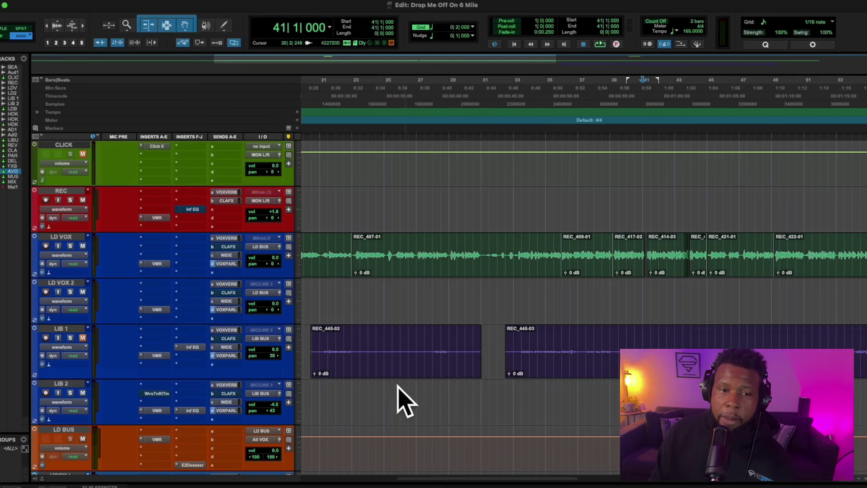
pyautogui.click(157, 439)
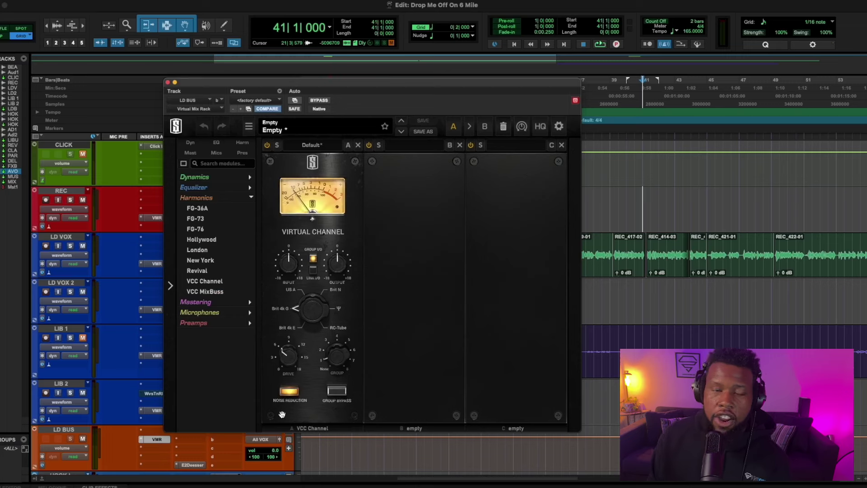
pyautogui.click(251, 198)
pyautogui.click(239, 187)
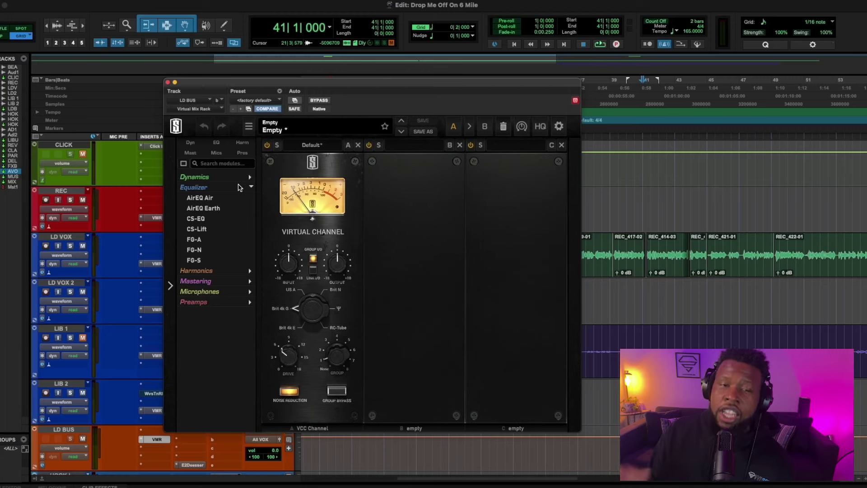
pyautogui.click(195, 239)
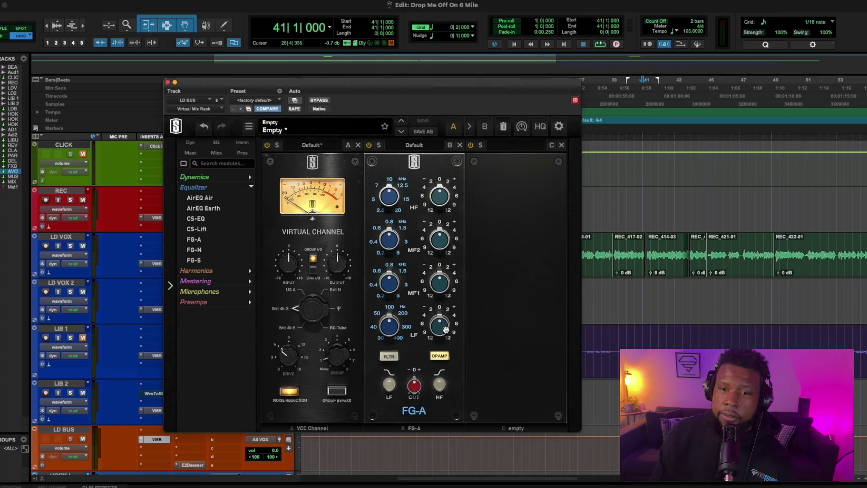
# During playback, sweep the FG-A's LF band with a 12 dB boost and settle on a slight cut near 300 Hz
pyautogui.press('space')
pyautogui.moveTo(444, 328); pyautogui.dragTo(444, 291)
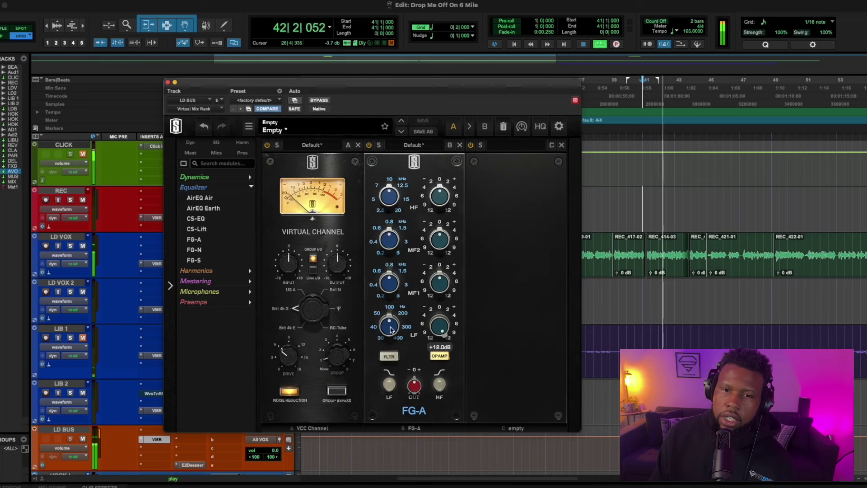
pyautogui.moveTo(391, 329); pyautogui.dragTo(390, 322)
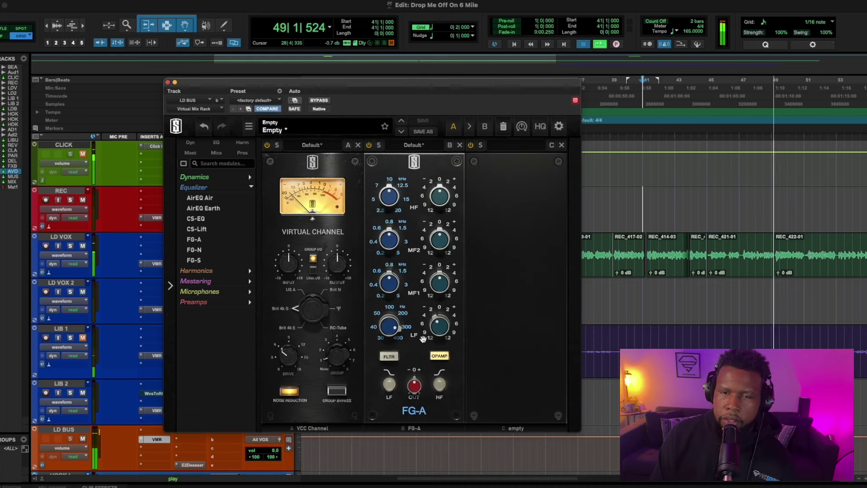
pyautogui.press('space')
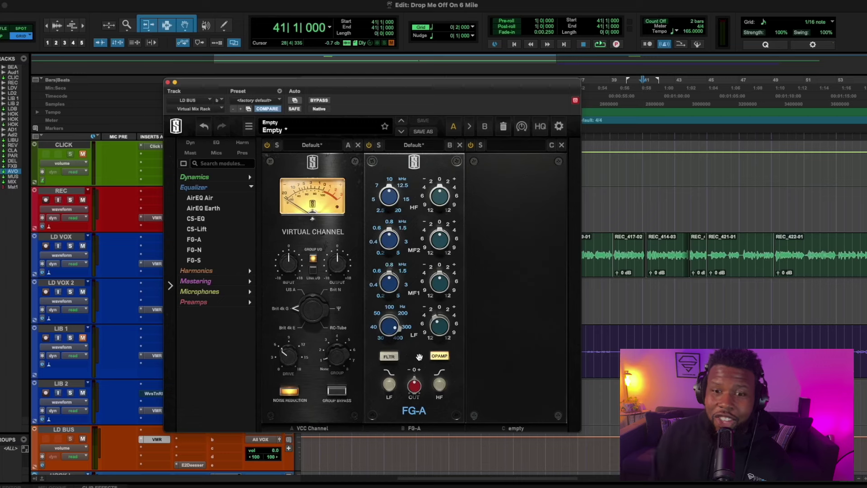
# Raise the FG-A's output level slightly and play the section to check the equalized lead vocal
pyautogui.moveTo(414, 385); pyautogui.dragTo(414, 371)
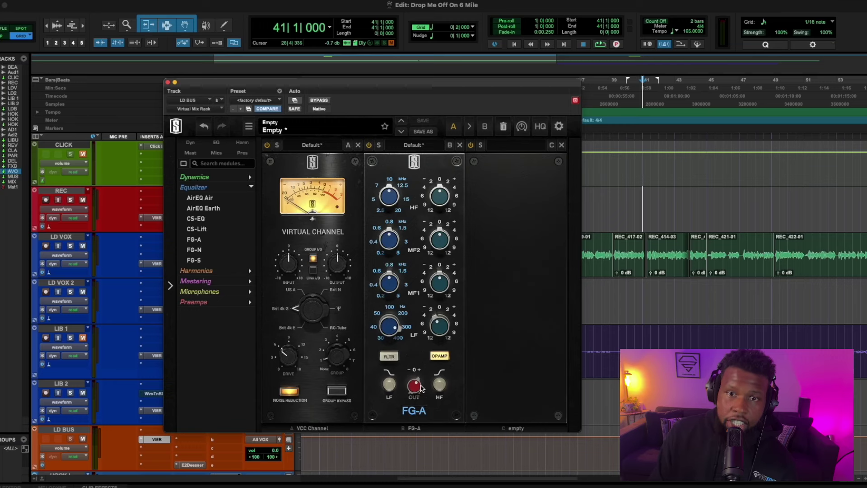
pyautogui.press('space')
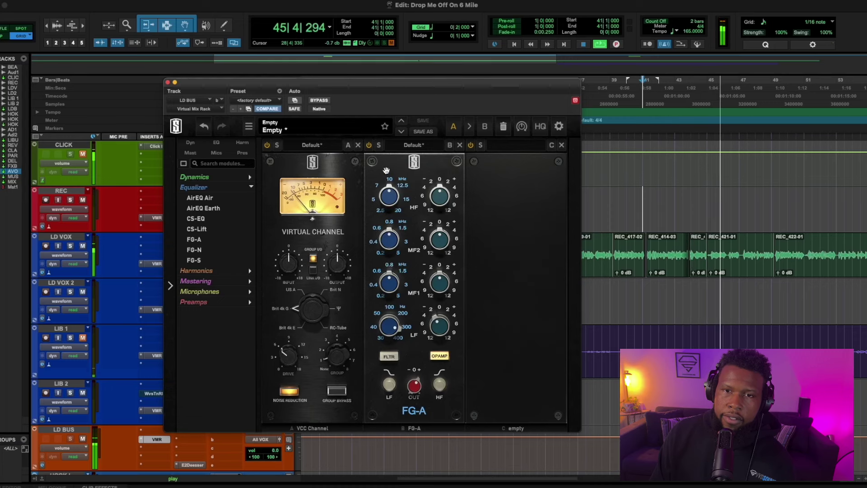
pyautogui.press('space')
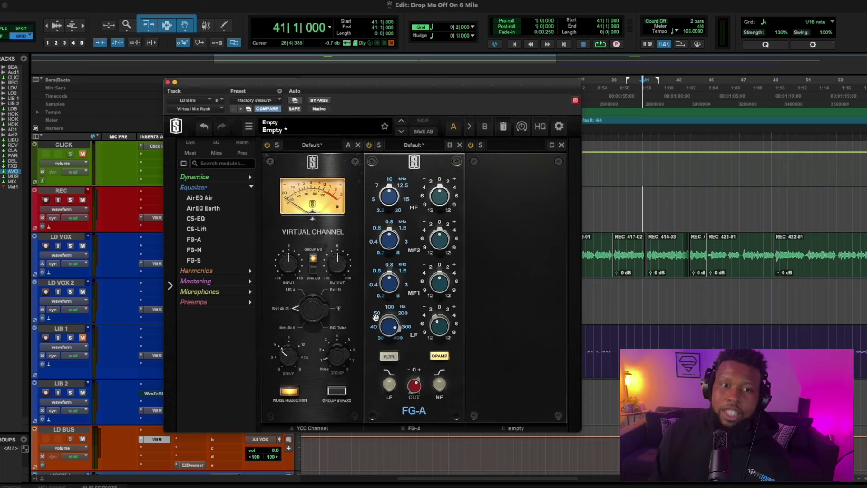
# Add an FG-116 Vintage compressor after the FG-A on LD BUS and switch its circuit to 2
pyautogui.click(240, 188)
pyautogui.click(239, 178)
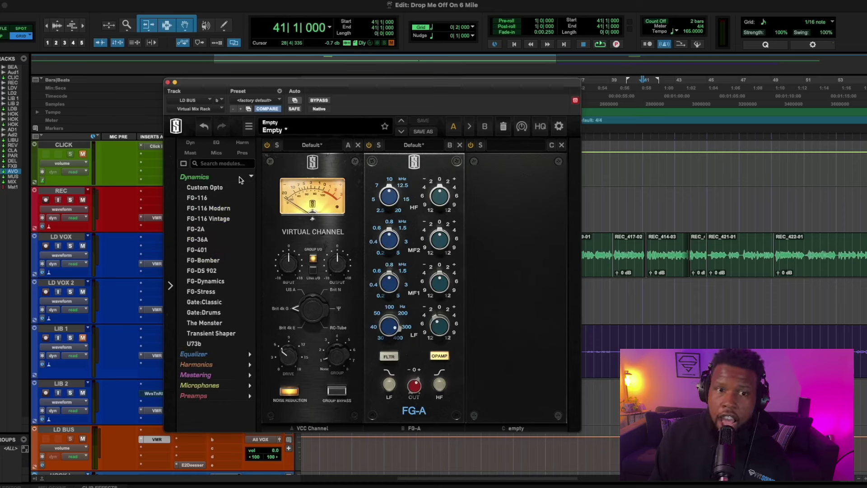
pyautogui.doubleClick(205, 219)
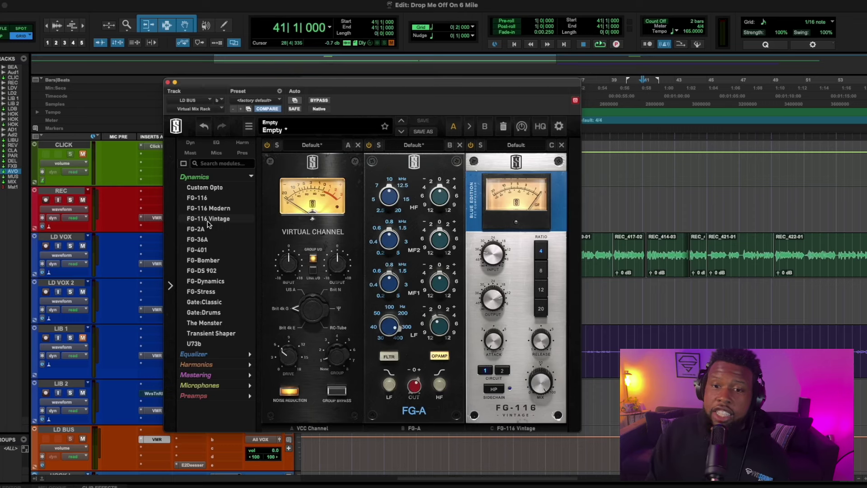
pyautogui.click(502, 371)
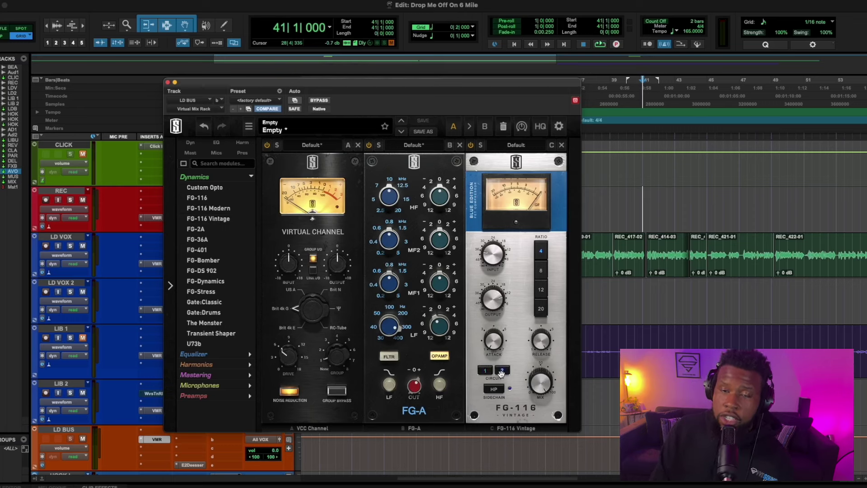
# Balance the FG-116 Vintage's input and output levels while playing the lead vocal section, keeping the 4 ratio
pyautogui.press('space')
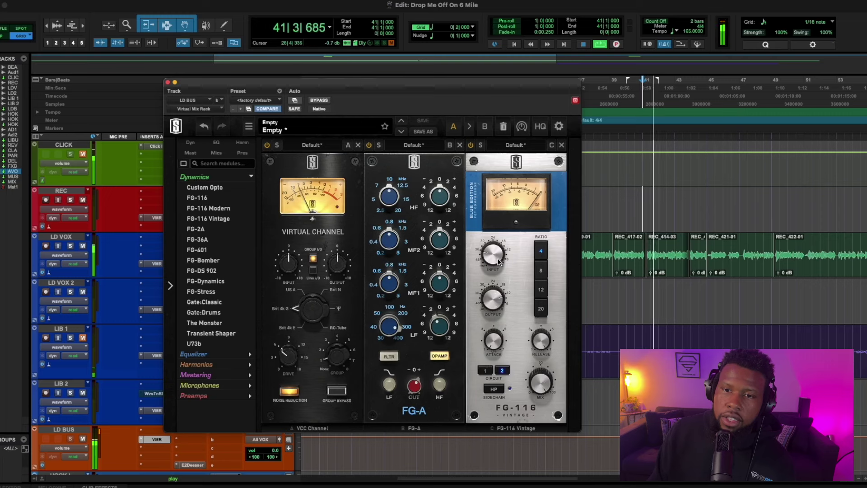
pyautogui.moveTo(496, 241)
pyautogui.moveTo(491, 319)
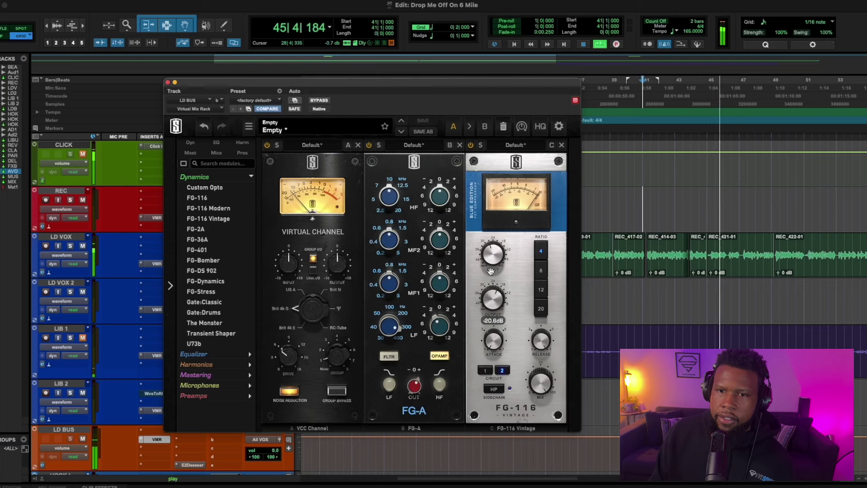
pyautogui.moveTo(492, 256)
pyautogui.moveTo(492, 298); pyautogui.dragTo(490, 308)
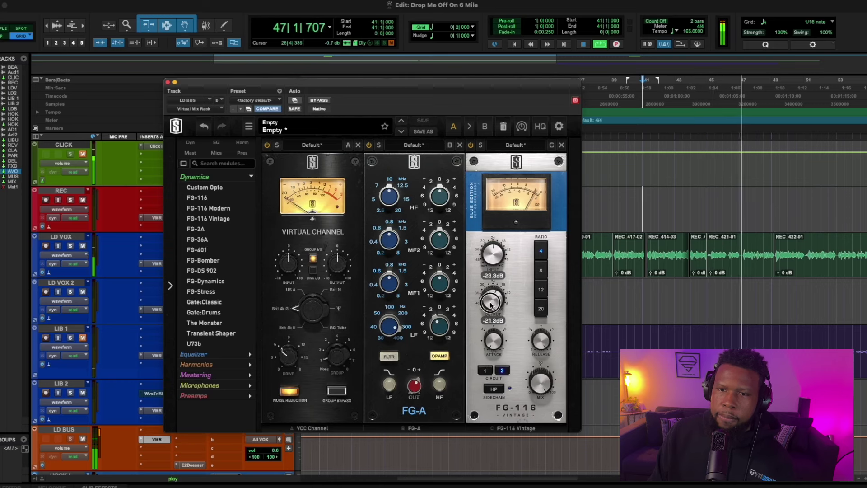
pyautogui.moveTo(489, 257); pyautogui.dragTo(488, 250)
pyautogui.moveTo(494, 300); pyautogui.dragTo(495, 296)
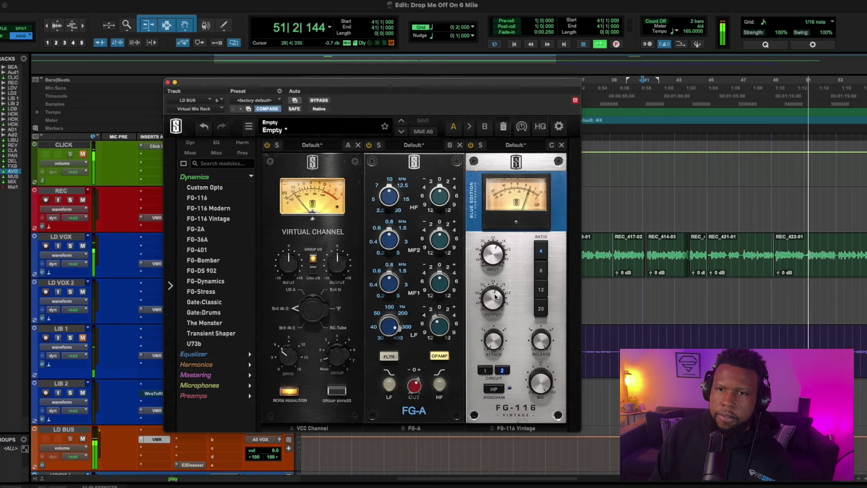
pyautogui.moveTo(495, 296); pyautogui.dragTo(496, 301)
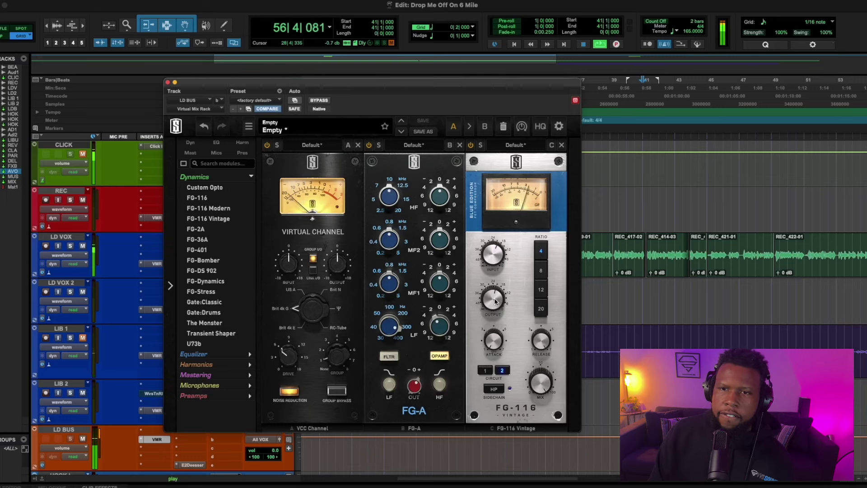
pyautogui.press('space')
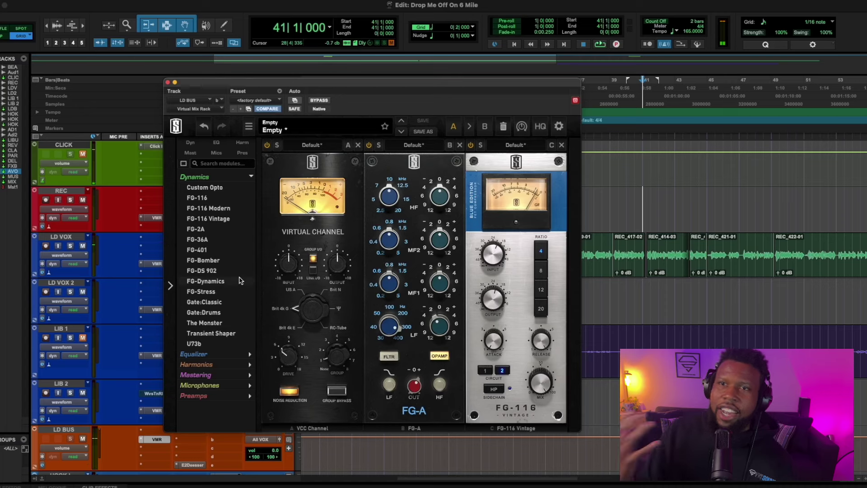
# Add one FG-S equalizer after the FG-116 Vintage on LD BUS, removing the duplicate module
pyautogui.moveTo(241, 280)
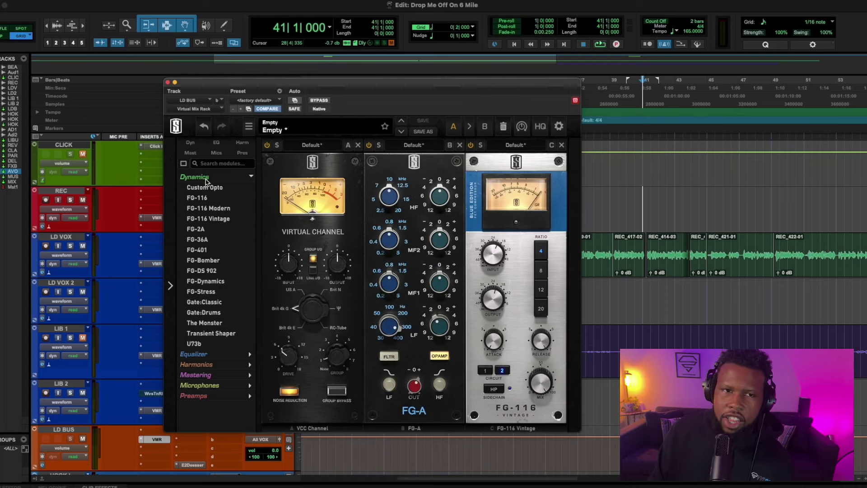
pyautogui.click(199, 176)
pyautogui.click(198, 187)
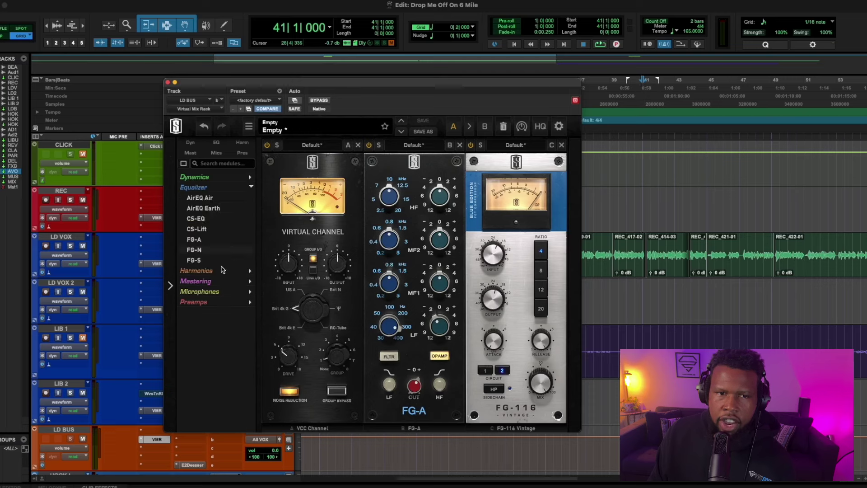
pyautogui.doubleClick(195, 260)
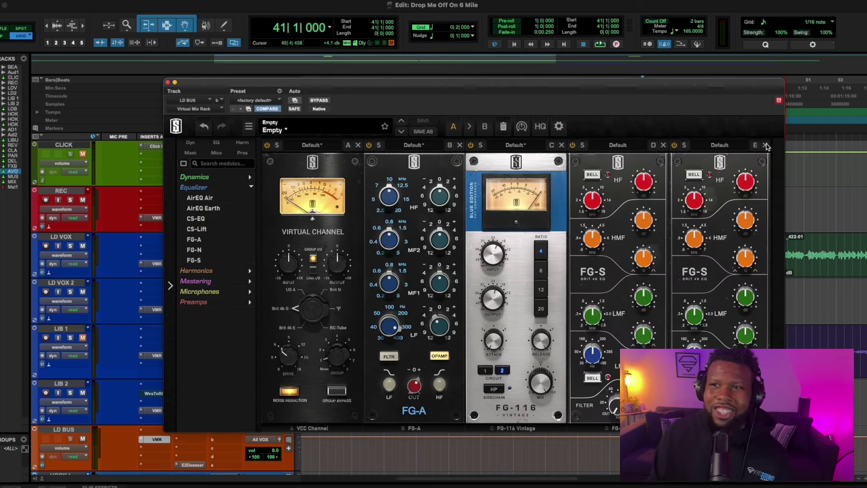
pyautogui.click(766, 145)
# During playback, sweep the FG-S's LMF band with a 15 dB boost and settle on a cut of about 2 dB with a Q near 2.26
pyautogui.press('space')
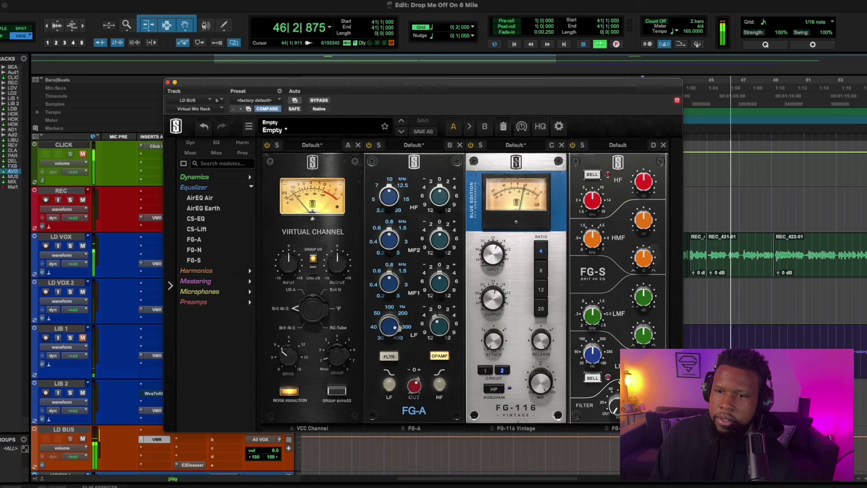
pyautogui.moveTo(642, 303); pyautogui.dragTo(642, 295)
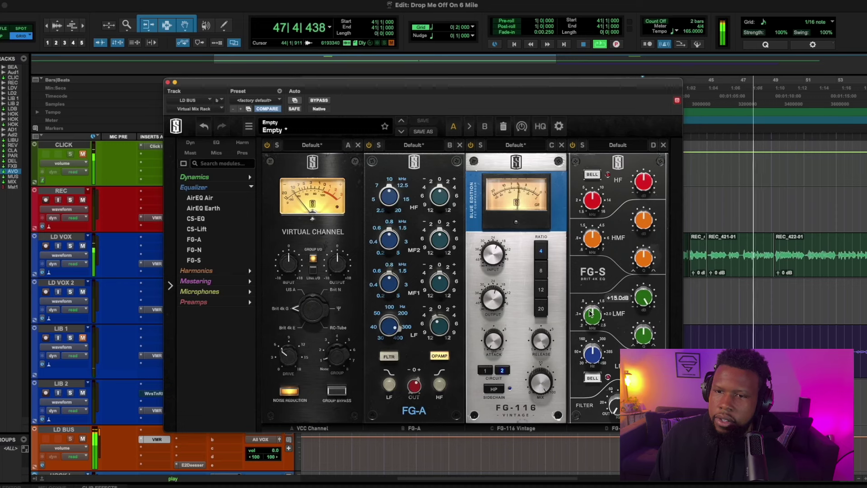
pyautogui.moveTo(592, 314); pyautogui.dragTo(587, 353)
pyautogui.moveTo(643, 343)
pyautogui.moveTo(643, 344); pyautogui.dragTo(643, 336)
pyautogui.moveTo(587, 326); pyautogui.dragTo(643, 341)
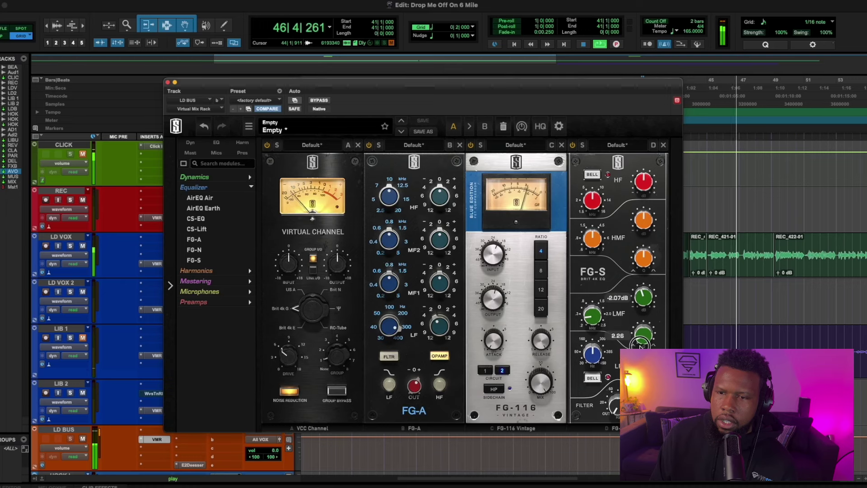
# Fine-tune the FG-S's LMF gain and bandwidth, and cut its LF band by about 1.9 dB
pyautogui.moveTo(643, 301); pyautogui.dragTo(643, 295)
pyautogui.moveTo(642, 335); pyautogui.dragTo(642, 337)
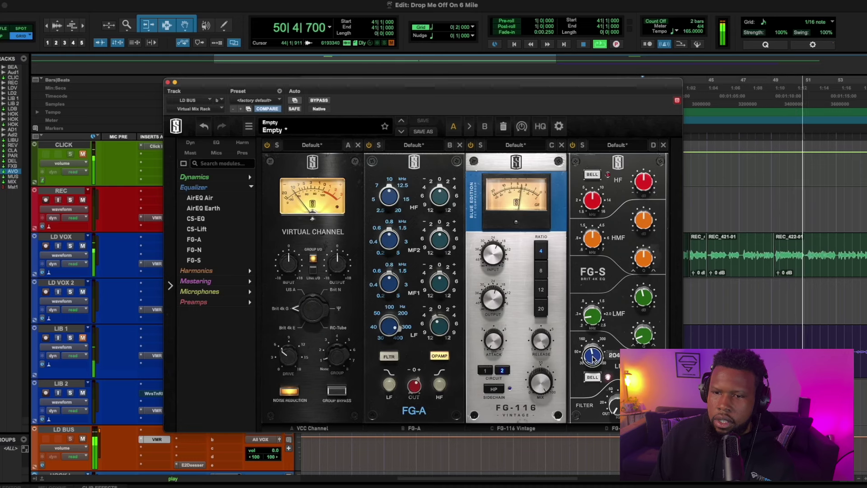
pyautogui.moveTo(593, 353); pyautogui.dragTo(594, 357)
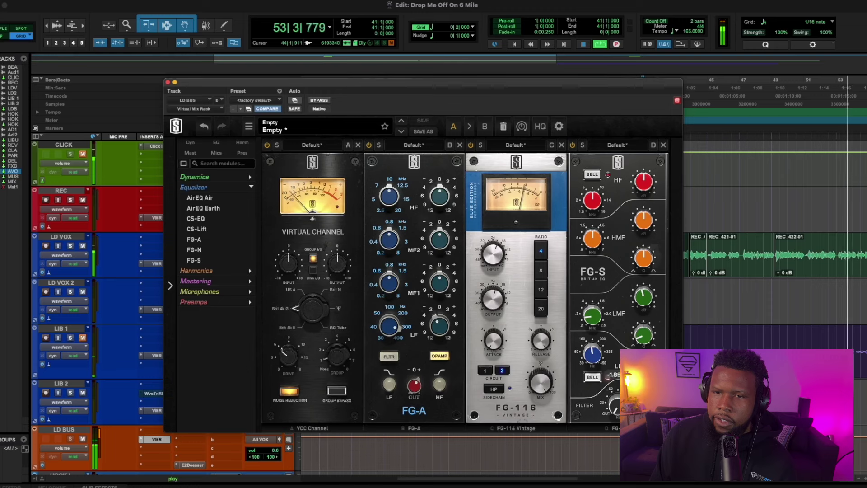
# Stop playback and add an FG-2A compressor after the FG-S on LD BUS
pyautogui.click(225, 178)
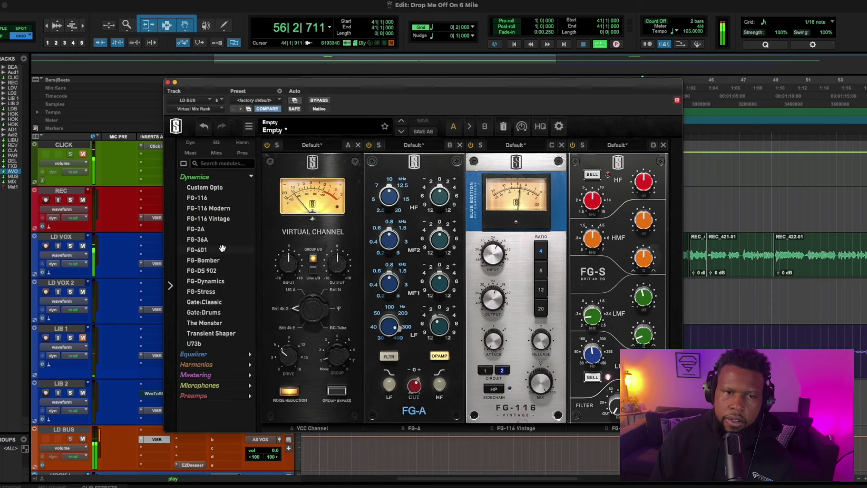
pyautogui.press('space')
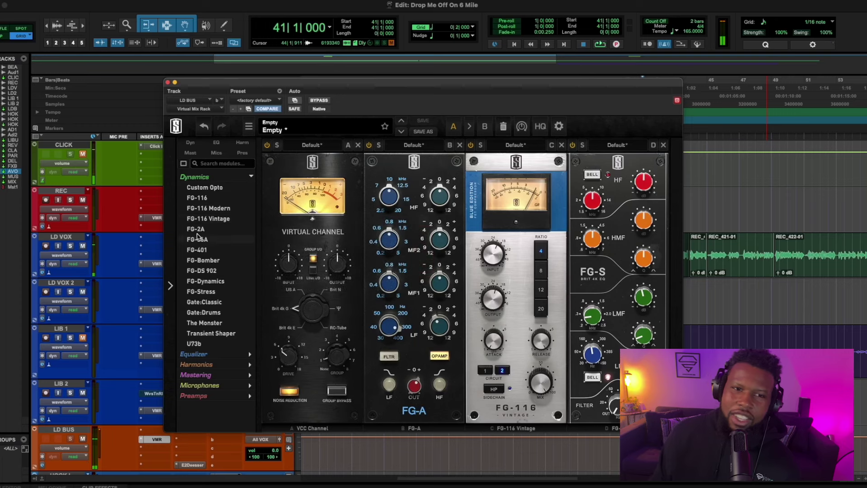
pyautogui.click(198, 230)
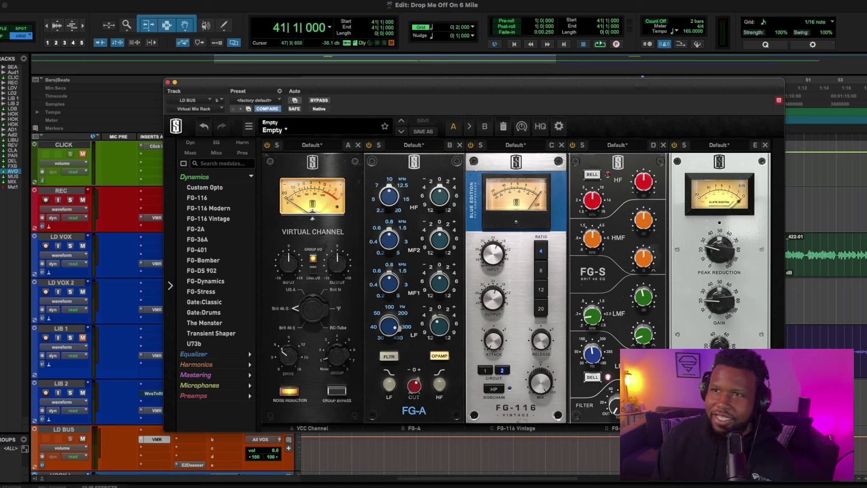
# While playing the vocal, set the FG-2A's peak reduction to about 36.5 and its gain to about 25
pyautogui.press('space')
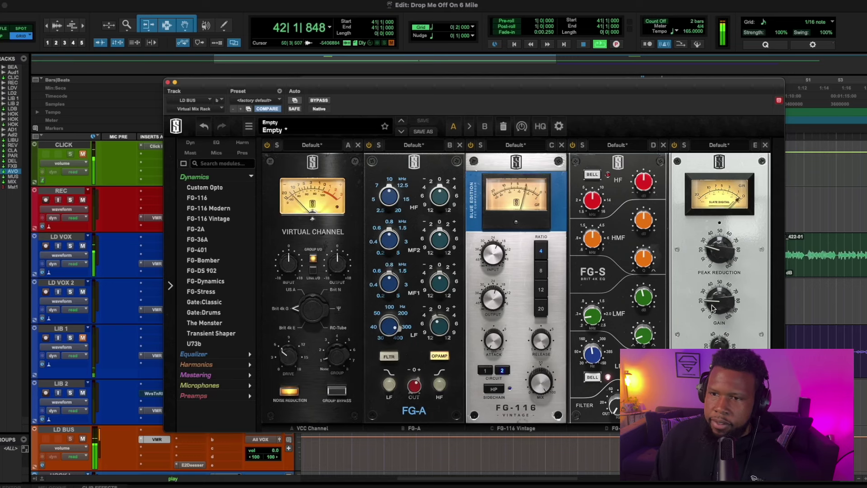
pyautogui.moveTo(722, 253); pyautogui.dragTo(720, 241)
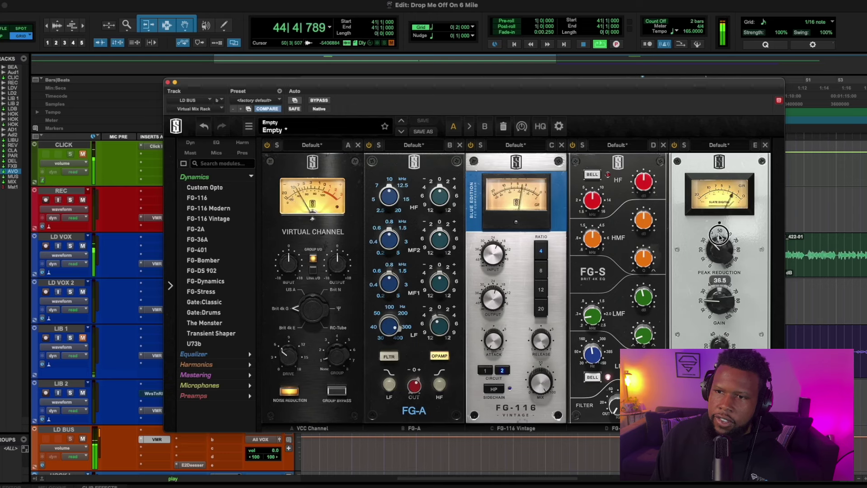
pyautogui.moveTo(716, 298)
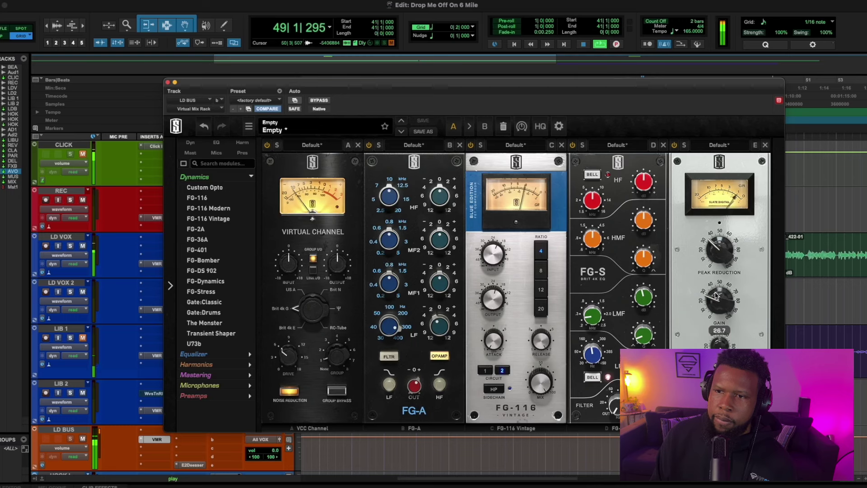
pyautogui.moveTo(715, 297); pyautogui.dragTo(716, 300)
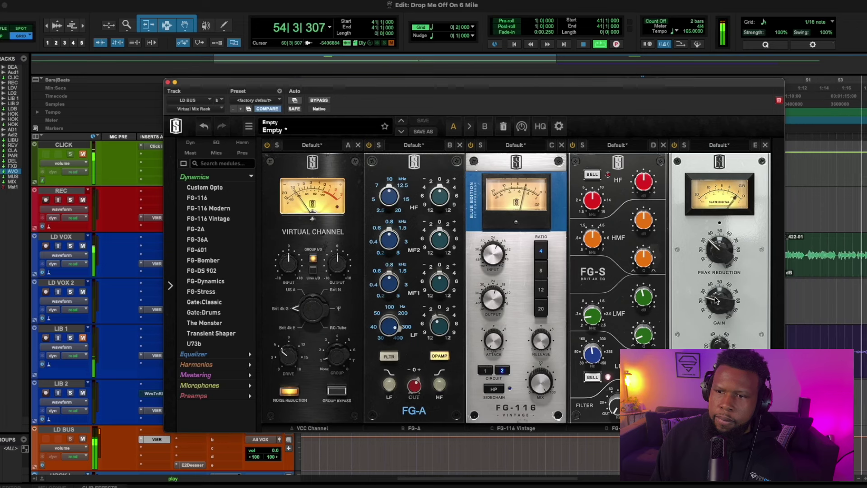
pyautogui.moveTo(718, 303)
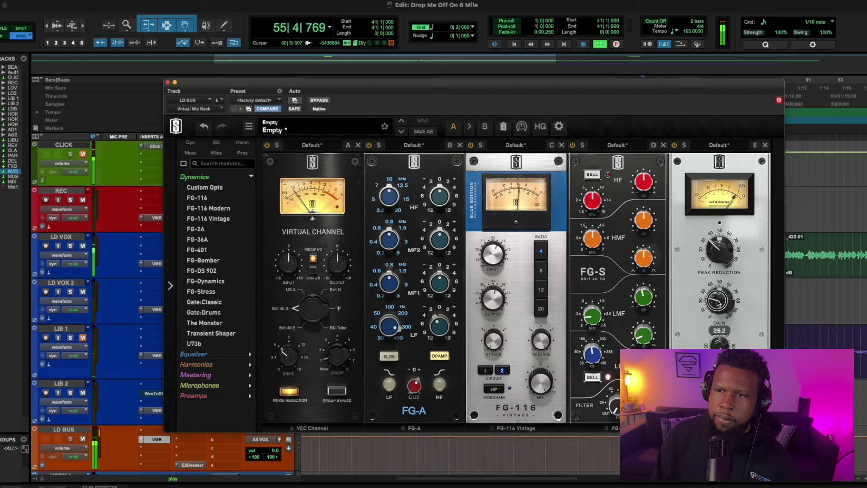
pyautogui.press('space')
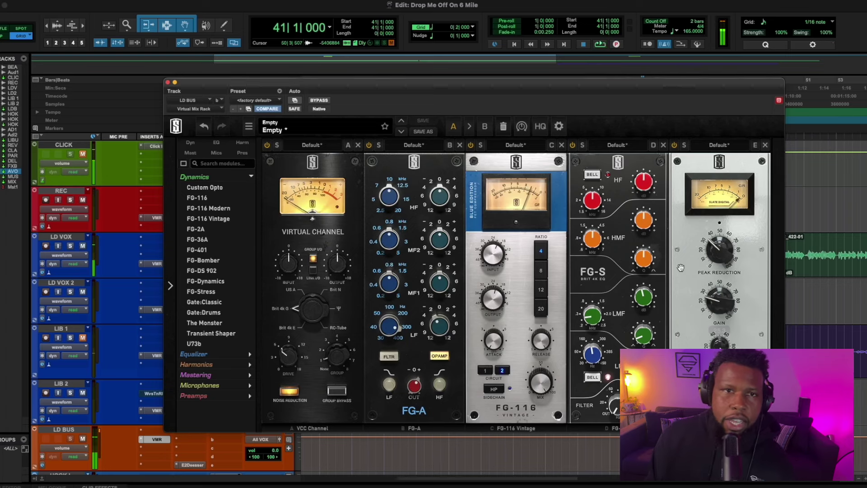
# Close the Virtual Mix Rack, open the E2Deesser on LD BUS and flatten its Voiced EQ high-end boost
pyautogui.click(167, 83)
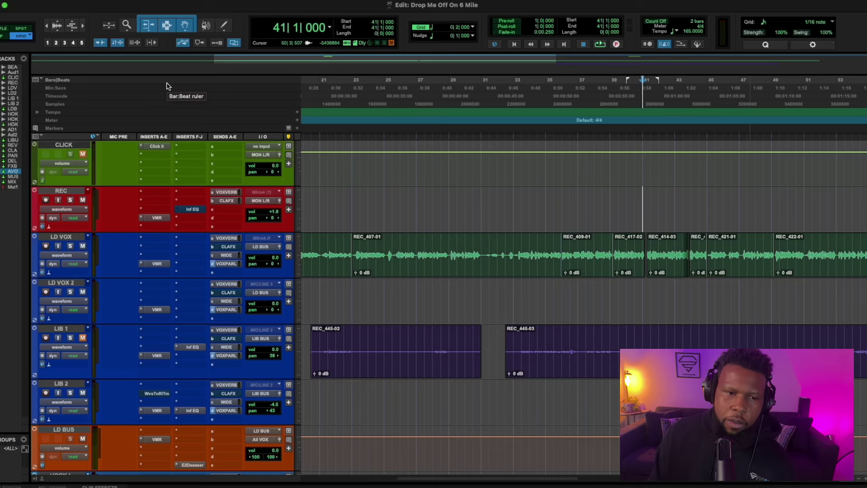
pyautogui.scroll(-2, 186, 392)
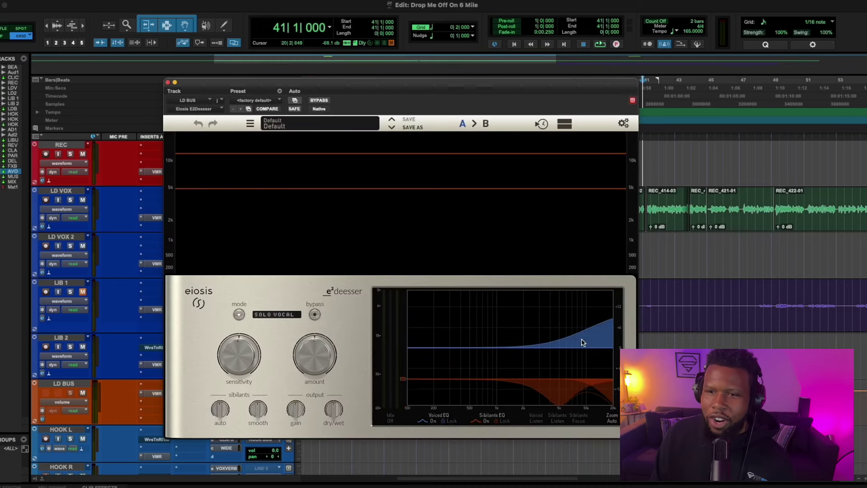
pyautogui.moveTo(595, 335); pyautogui.dragTo(596, 343)
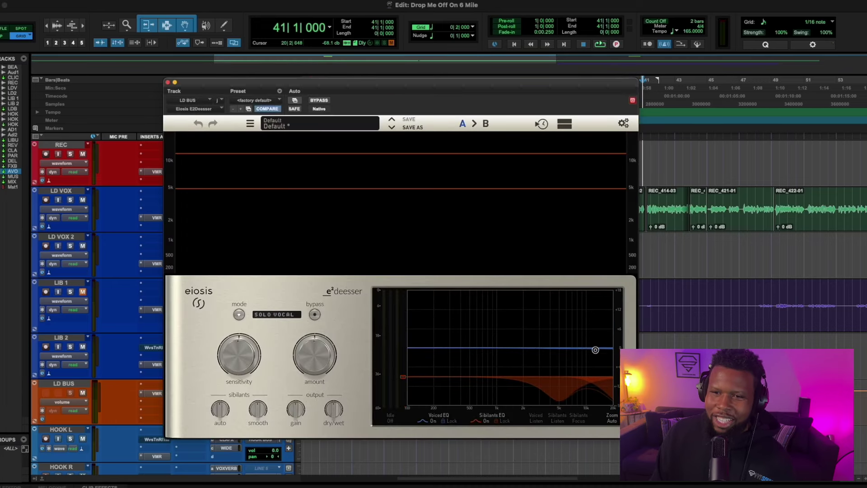
# Play the vocal, set the de-esser's Sibilants EQ low-pass near 10.7 kHz, and make its bell cut shallower at a slightly higher frequency
pyautogui.moveTo(560, 389)
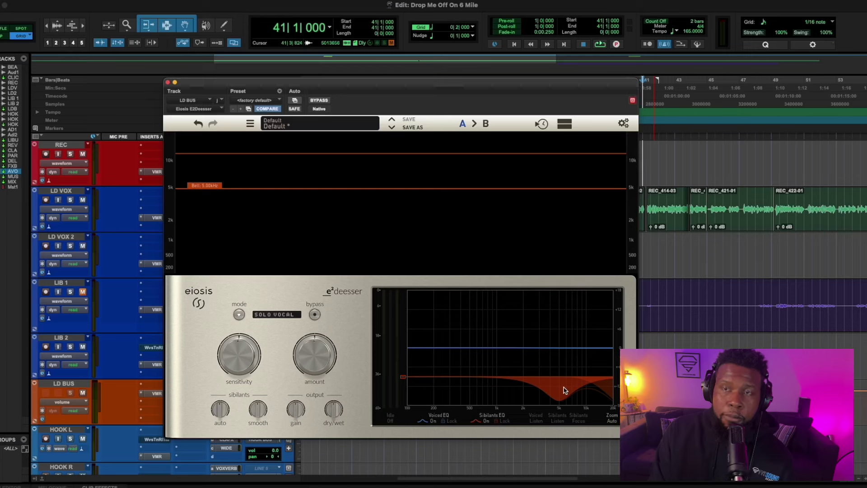
pyautogui.press('space')
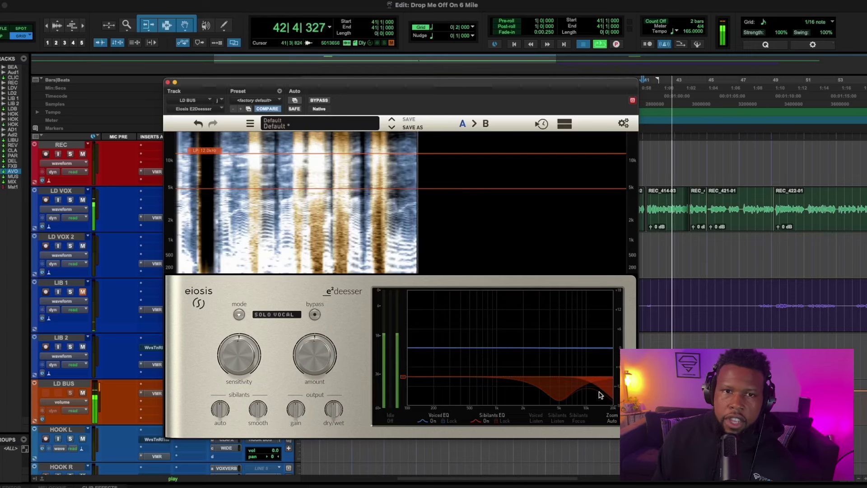
pyautogui.press('space')
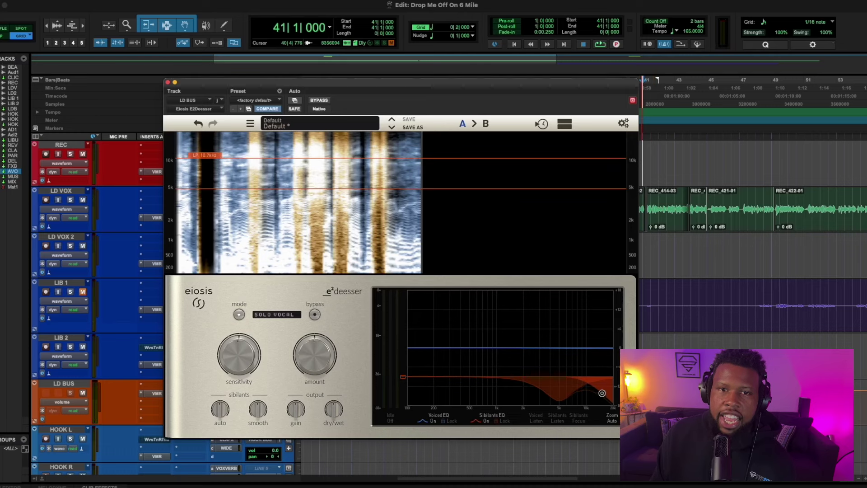
pyautogui.moveTo(565, 391)
pyautogui.mouseDown()
pyautogui.moveTo(574, 386)
pyautogui.moveTo(567, 384)
pyautogui.mouseUp()
# Compare the lead vocal with the E2Deesser active and bypassed, leaving the de-esser active
pyautogui.press('space')
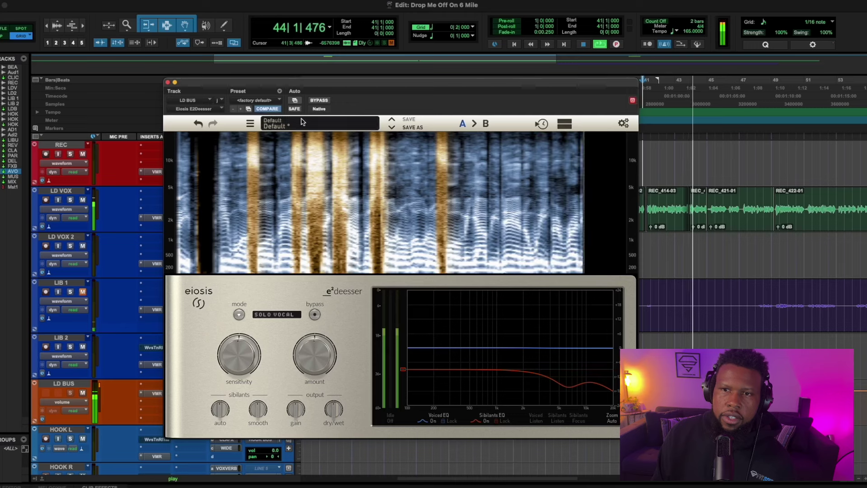
pyautogui.press('space')
pyautogui.click(319, 100)
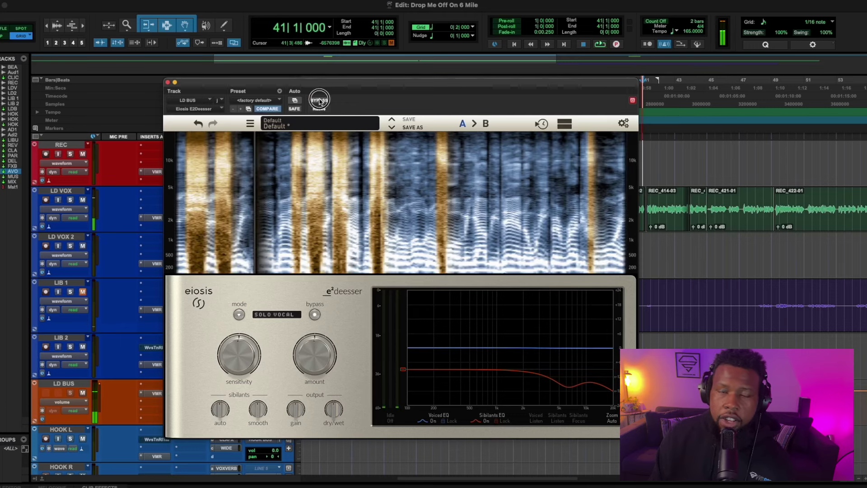
pyautogui.press('space')
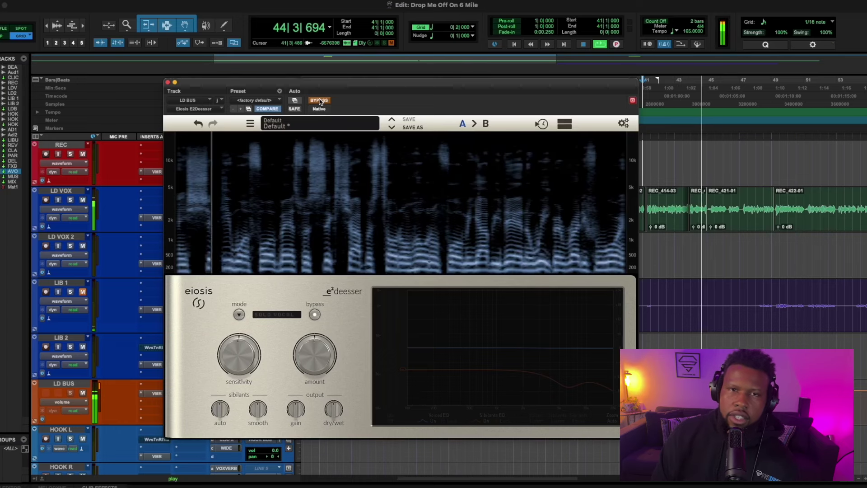
pyautogui.press('space')
pyautogui.click(319, 101)
# During playback, raise the de-esser's amount and output gain and set its dry/wet mix to about 61.5%
pyautogui.press('space')
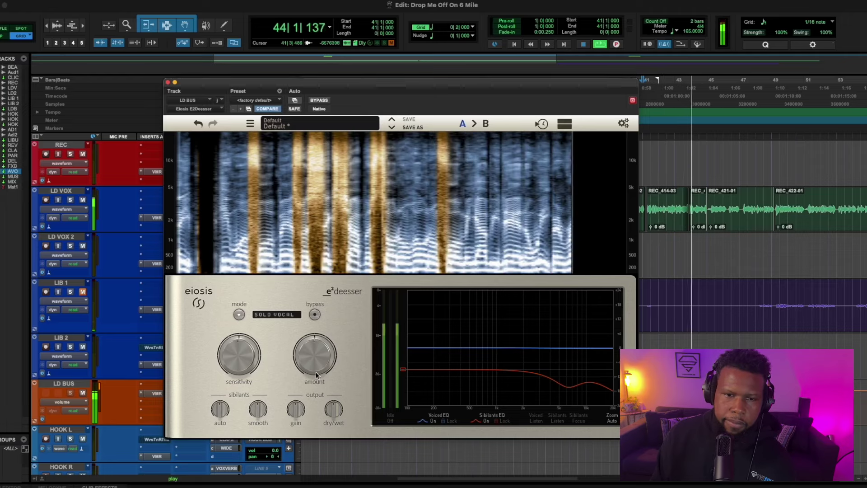
pyautogui.moveTo(316, 353)
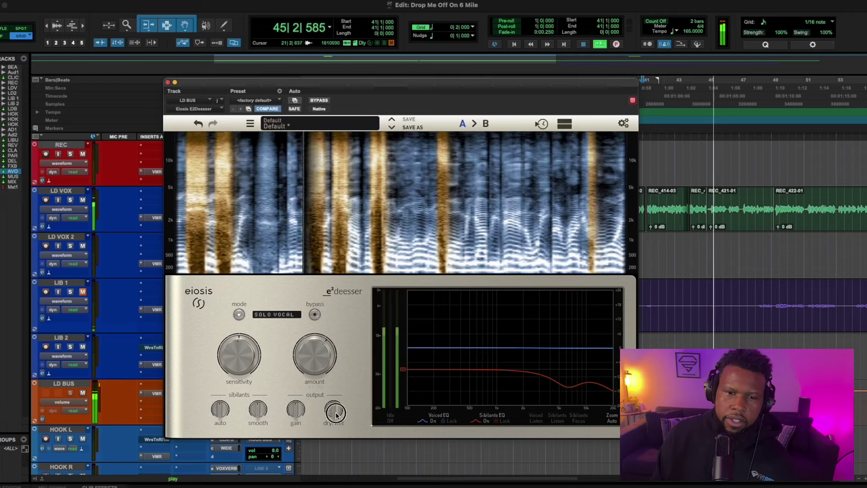
pyautogui.moveTo(294, 402); pyautogui.dragTo(325, 385)
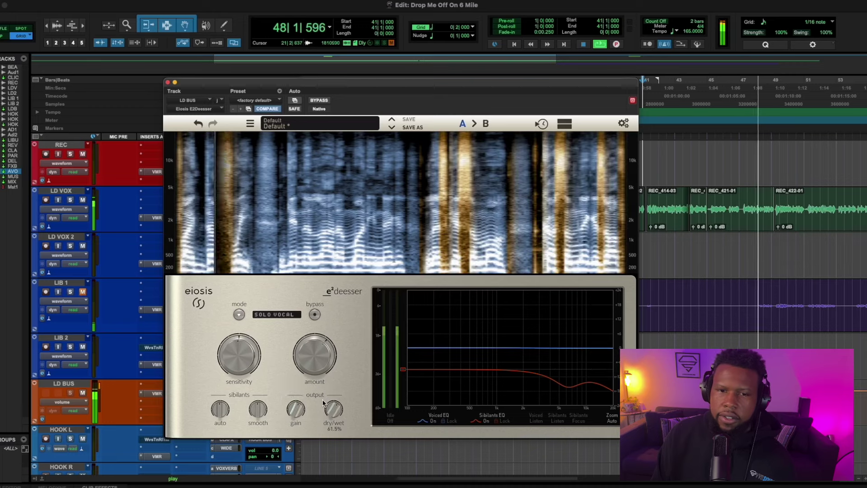
pyautogui.press('space')
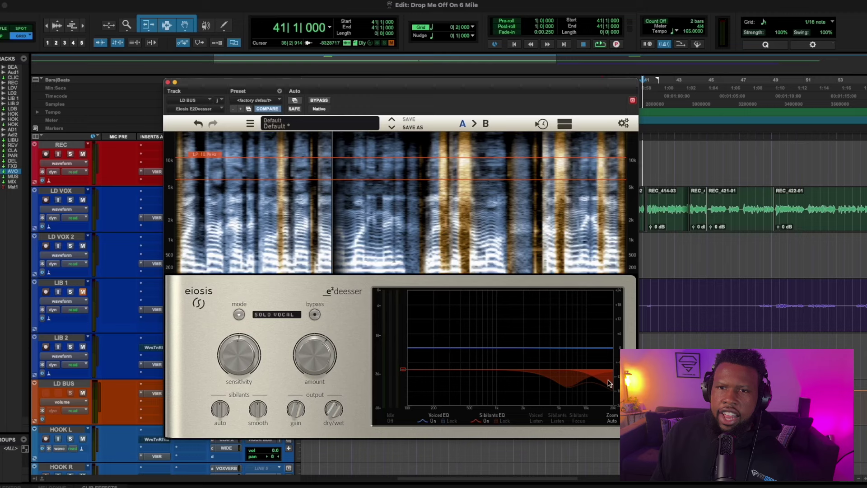
# Readjust the low-pass point of the de-esser's Sibilants EQ, checking it during playback
pyautogui.moveTo(608, 383); pyautogui.dragTo(607, 380)
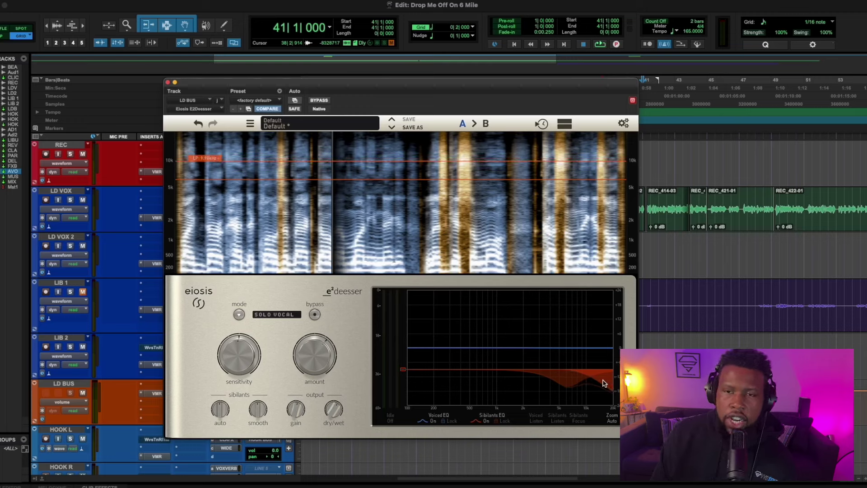
pyautogui.press('space')
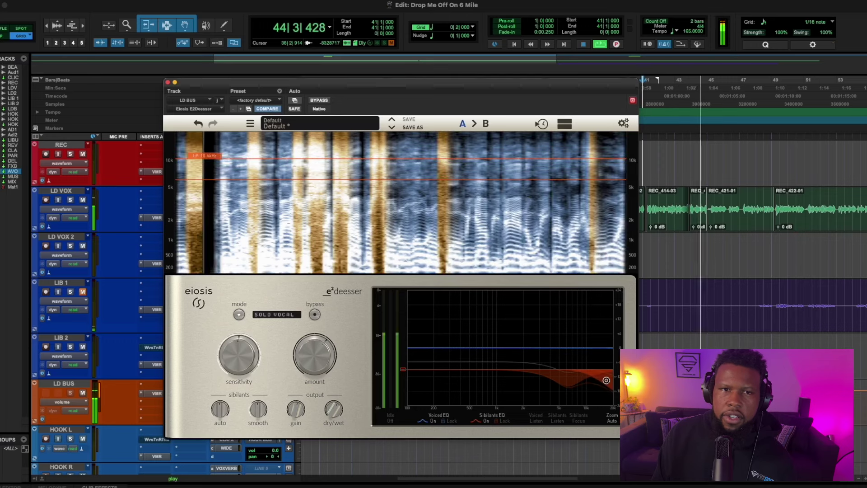
pyautogui.moveTo(607, 381); pyautogui.dragTo(607, 383)
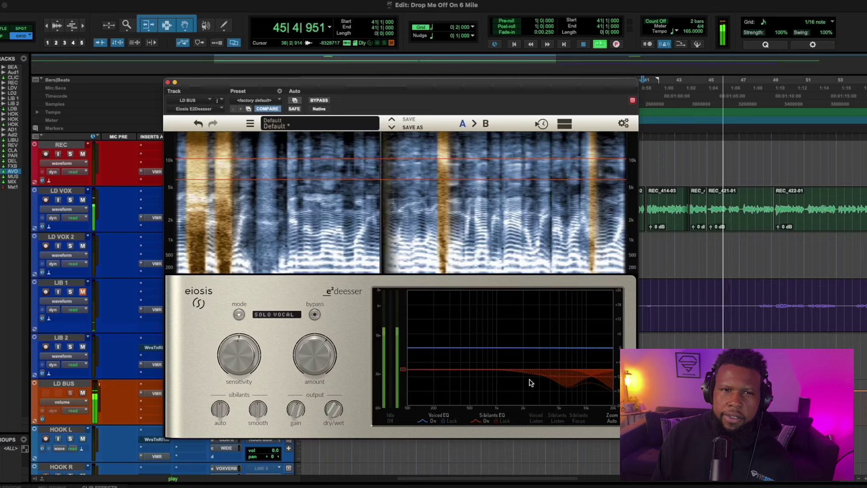
# Move the Sibilants EQ bell lower in frequency with a deeper cut, dismiss the CPU overload error and restart playback
pyautogui.moveTo(571, 383); pyautogui.dragTo(551, 391)
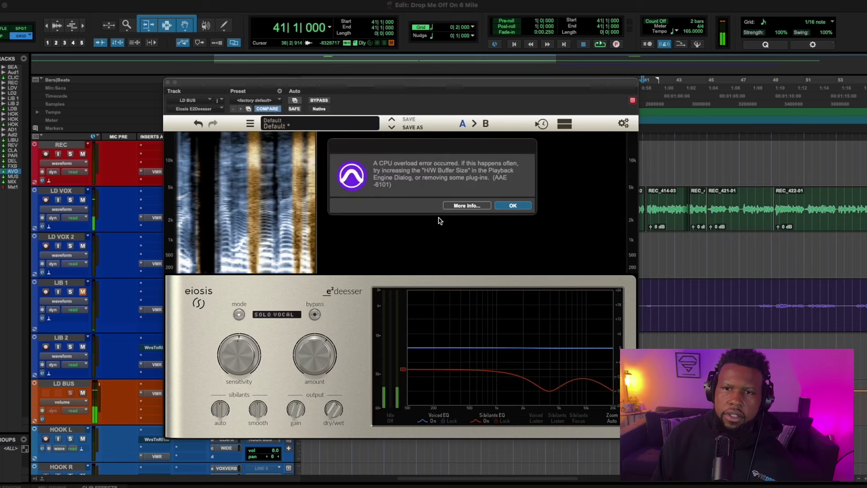
pyautogui.click(513, 205)
pyautogui.press('space')
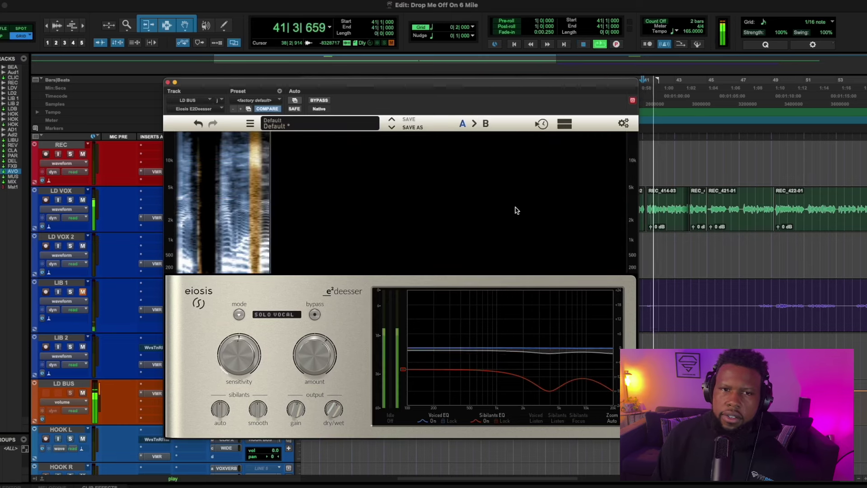
# Close the de-esser, stop playback and move E2Deesser up to insert slot G on LD BUS
pyautogui.click(168, 83)
pyautogui.press('space')
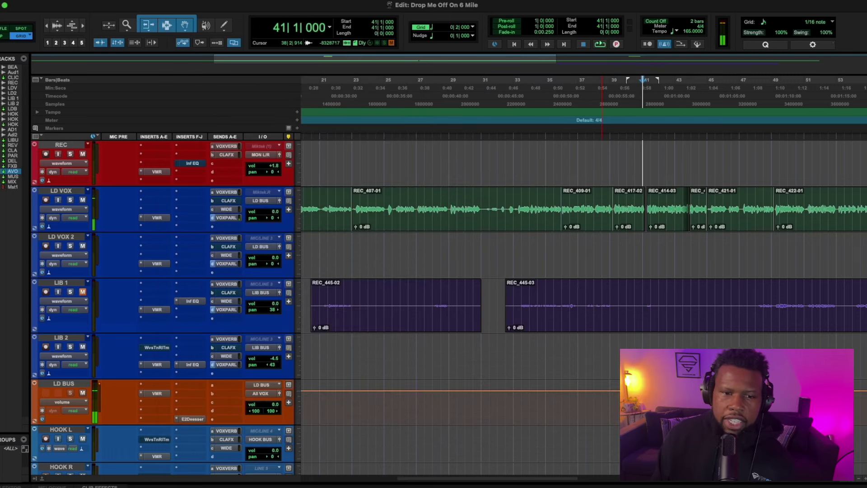
pyautogui.moveTo(182, 394); pyautogui.dragTo(184, 394)
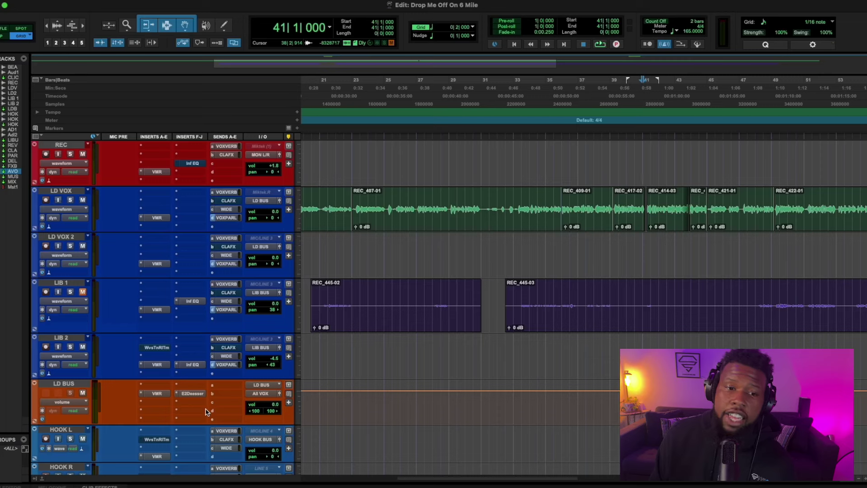
# Insert the stereo Fresh Air plug-in directly below E2Deesser on LD BUS
pyautogui.click(195, 405)
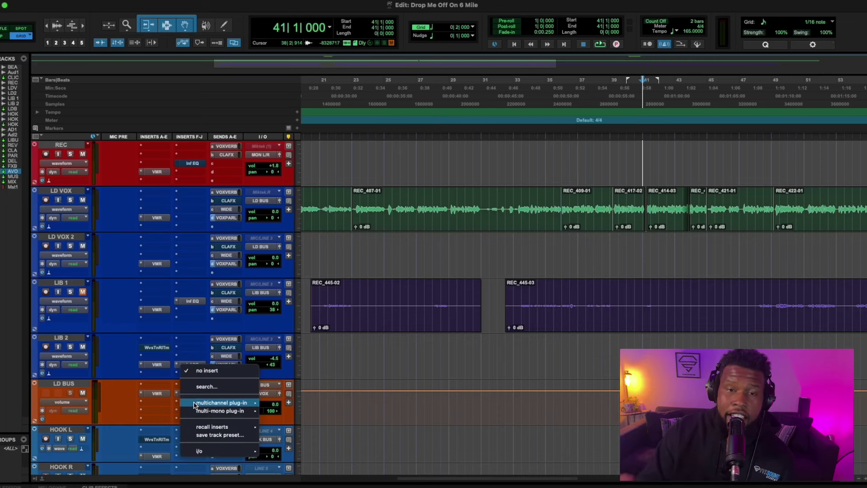
pyautogui.write('fres')
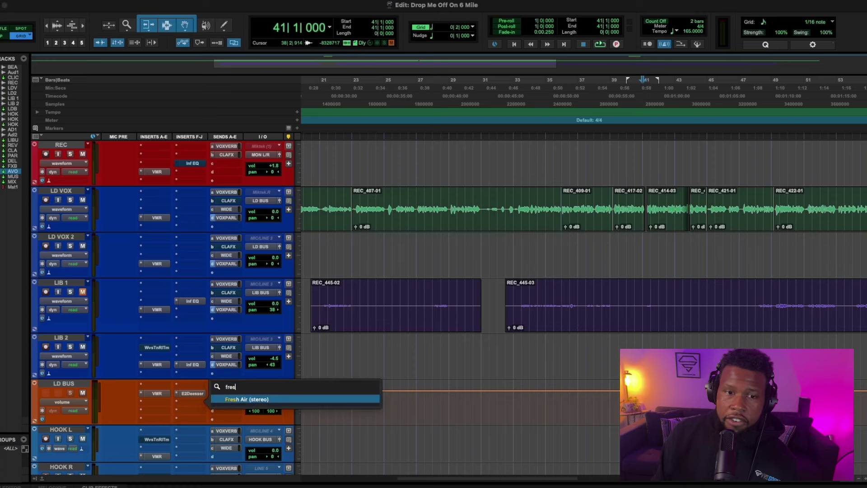
pyautogui.click(263, 400)
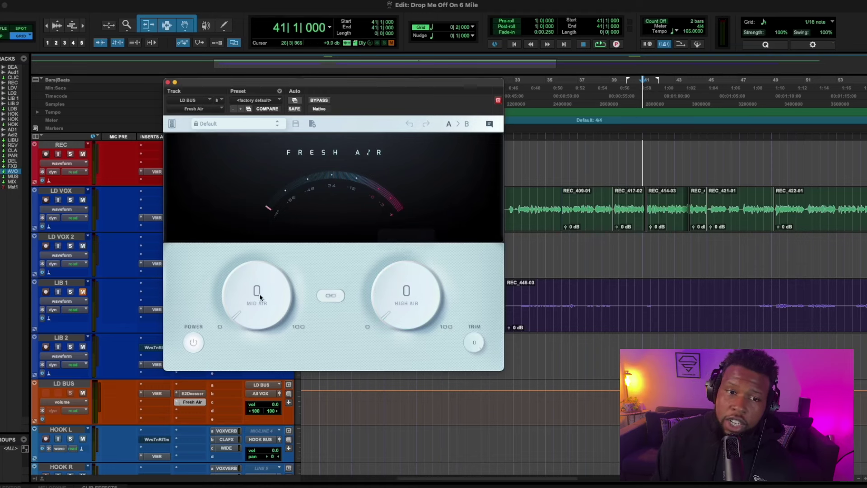
# Sweep Fresh Air's Mid Air up to about 66% during playback, then settle it at 11%
pyautogui.moveTo(221, 300); pyautogui.dragTo(203, 283)
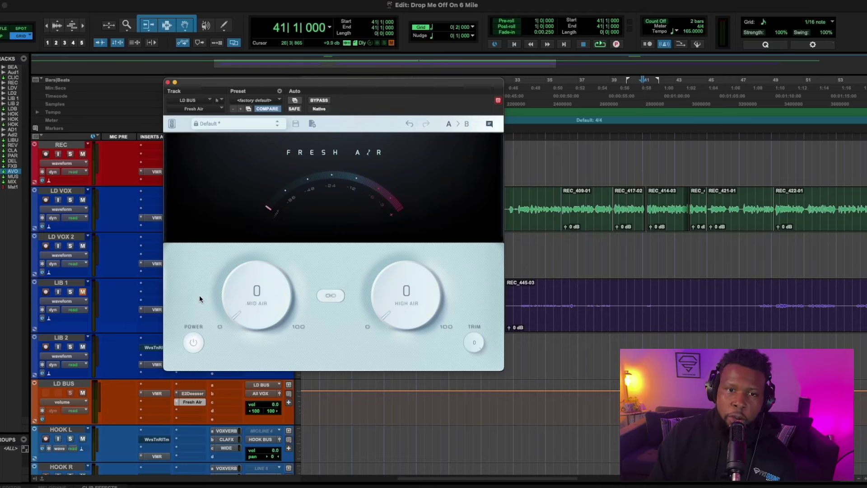
pyautogui.press('space')
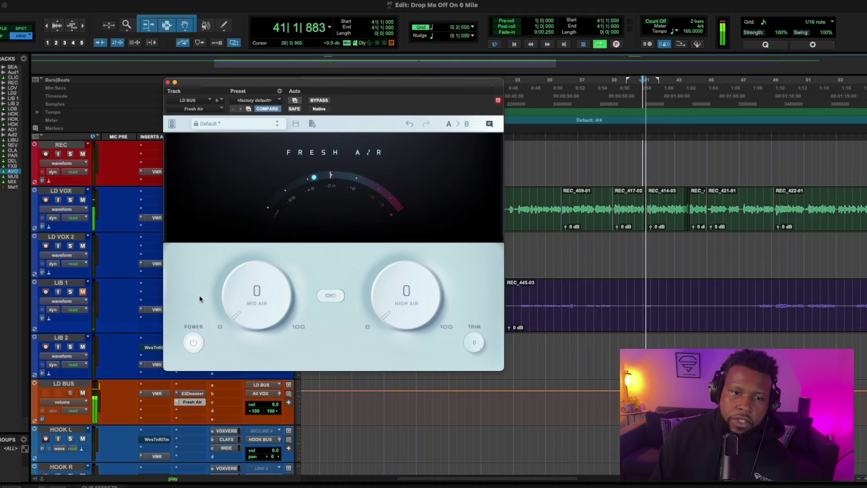
pyautogui.moveTo(241, 293); pyautogui.dragTo(221, 171)
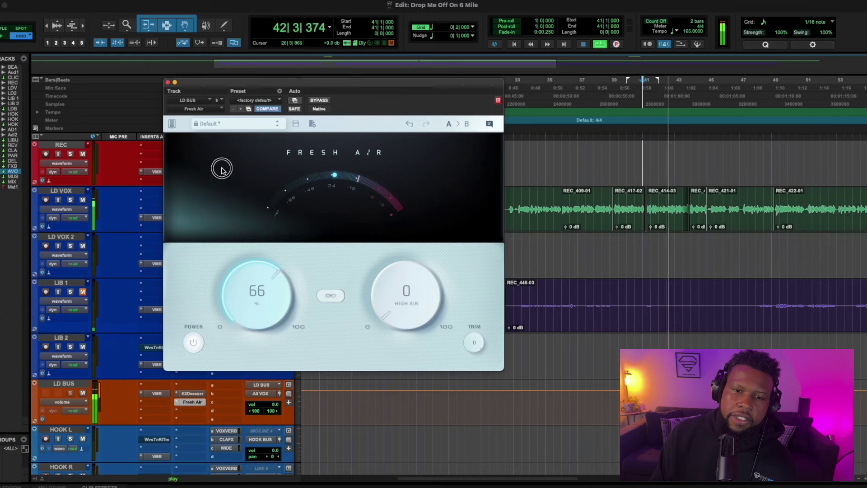
pyautogui.moveTo(251, 292); pyautogui.dragTo(253, 383)
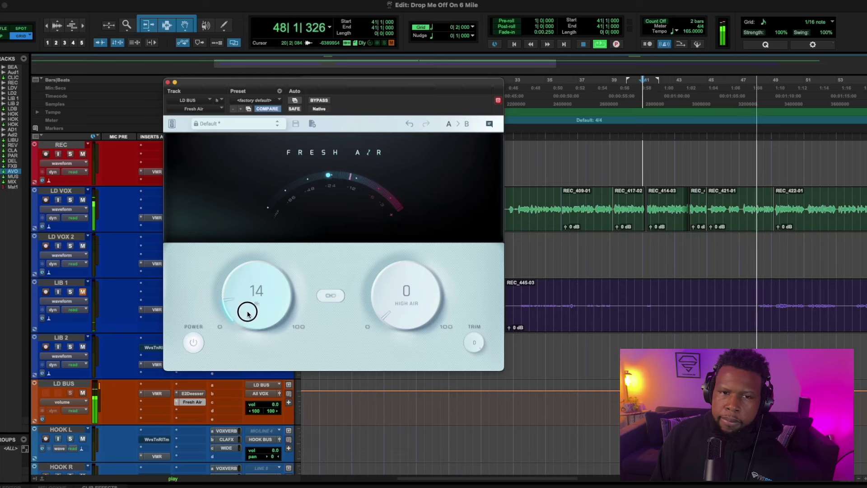
pyautogui.moveTo(247, 312); pyautogui.dragTo(247, 312)
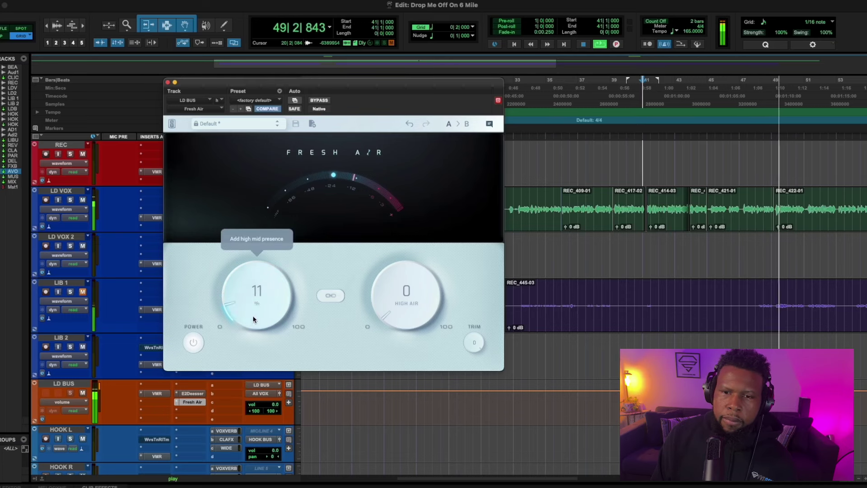
# Lower Fresh Air's trim to about -0.6, set High Air to 12% after trying 100%, and close the plug-in
pyautogui.moveTo(474, 344); pyautogui.dragTo(471, 351)
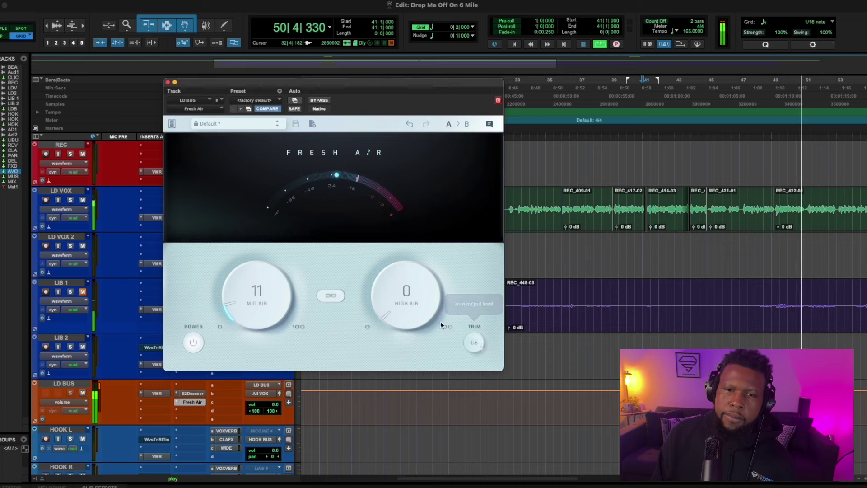
pyautogui.moveTo(440, 321); pyautogui.dragTo(392, 5)
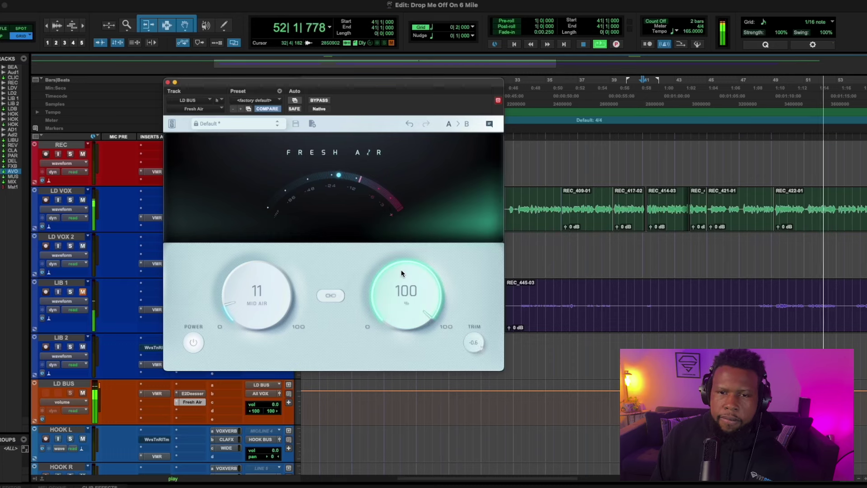
pyautogui.moveTo(398, 285); pyautogui.dragTo(400, 439)
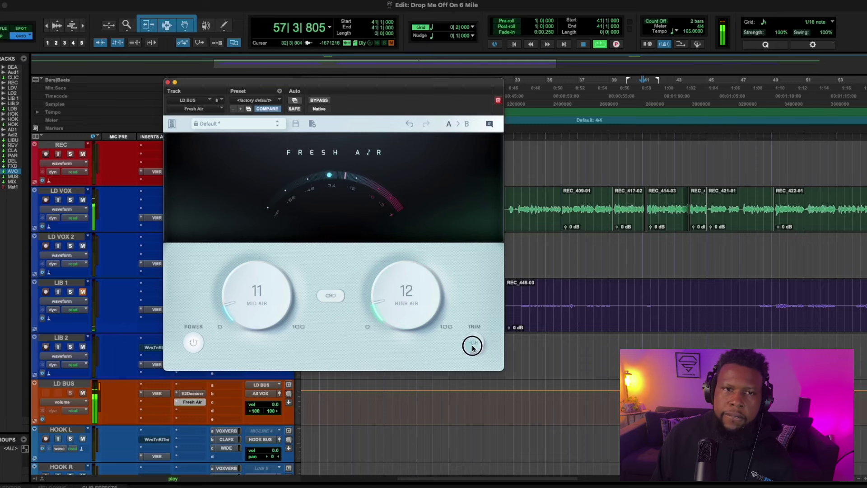
pyautogui.click(168, 83)
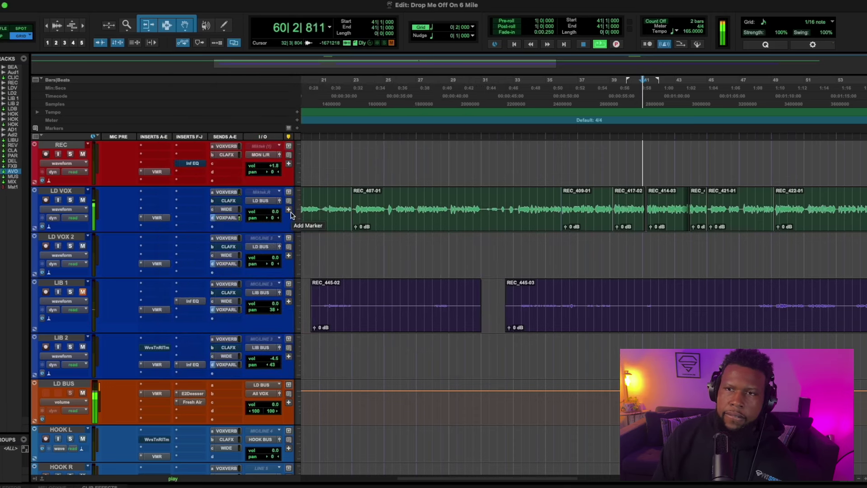
# Insert the stereo Inf EQ plug-in below Fresh Air on LD BUS
pyautogui.click(192, 414)
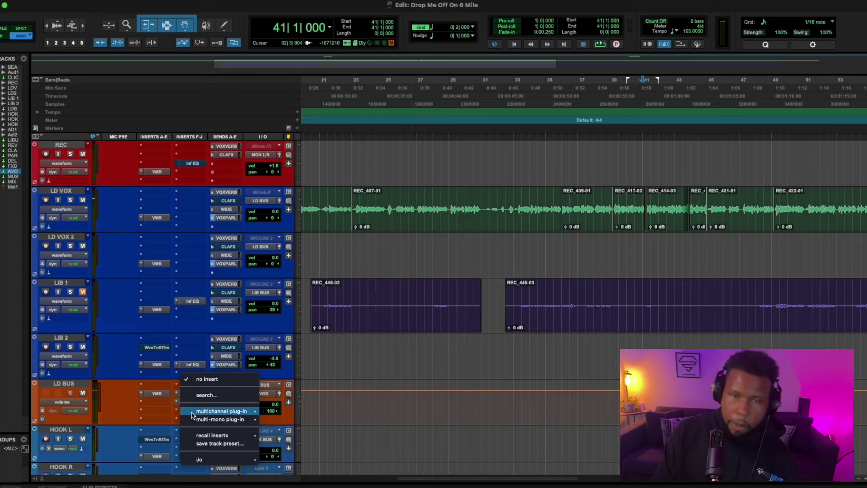
pyautogui.write('inf')
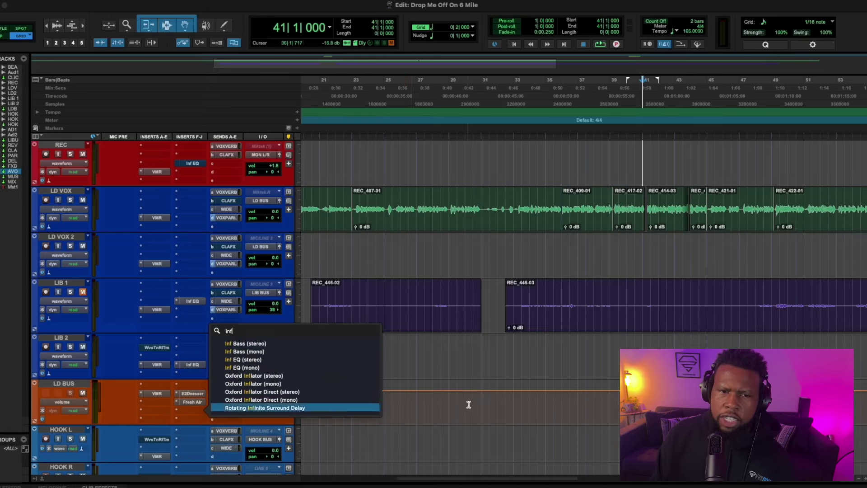
pyautogui.click(287, 360)
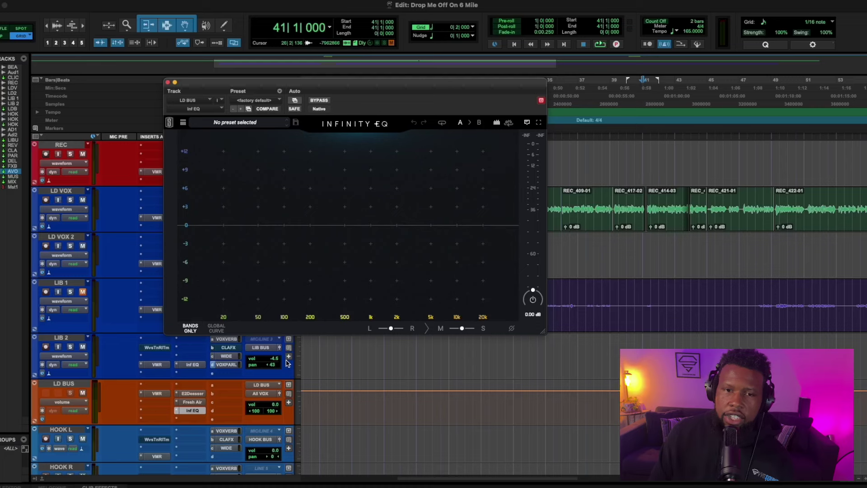
# During playback, add an Infinity EQ bell cutting about 3 dB, narrow it and move it between 100 and 200 Hz
pyautogui.press('space')
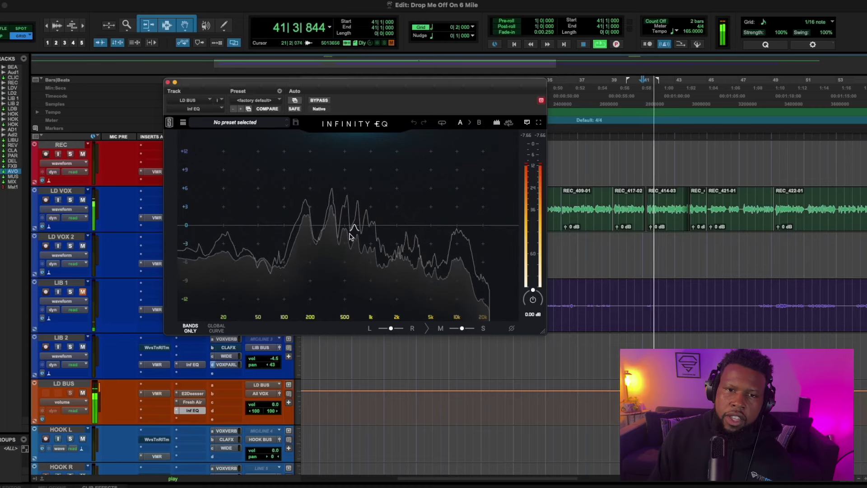
pyautogui.moveTo(333, 222); pyautogui.dragTo(359, 191)
pyautogui.press('space')
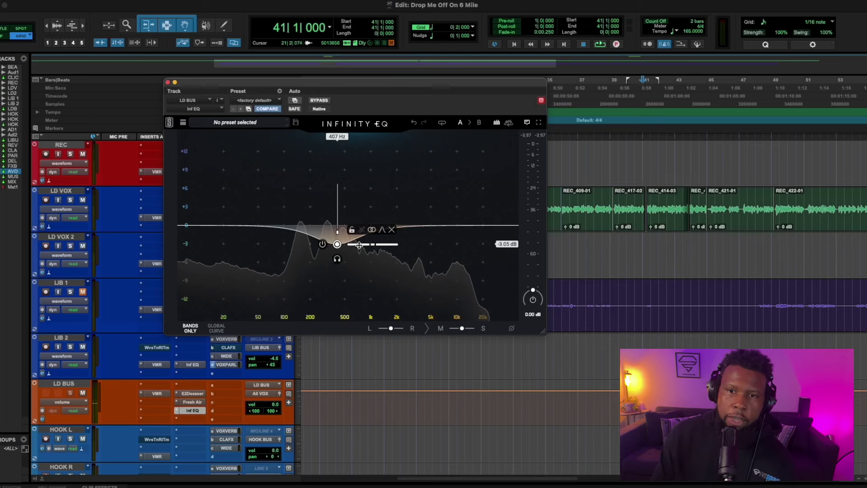
pyautogui.press('space')
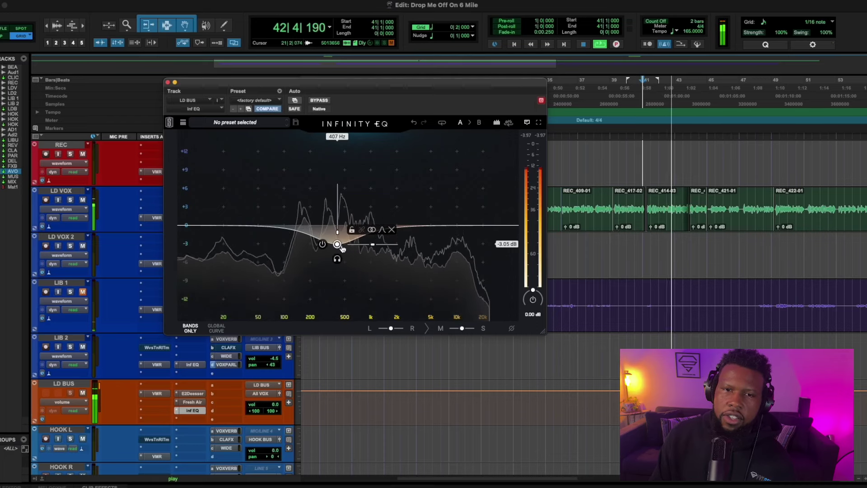
pyautogui.moveTo(337, 248)
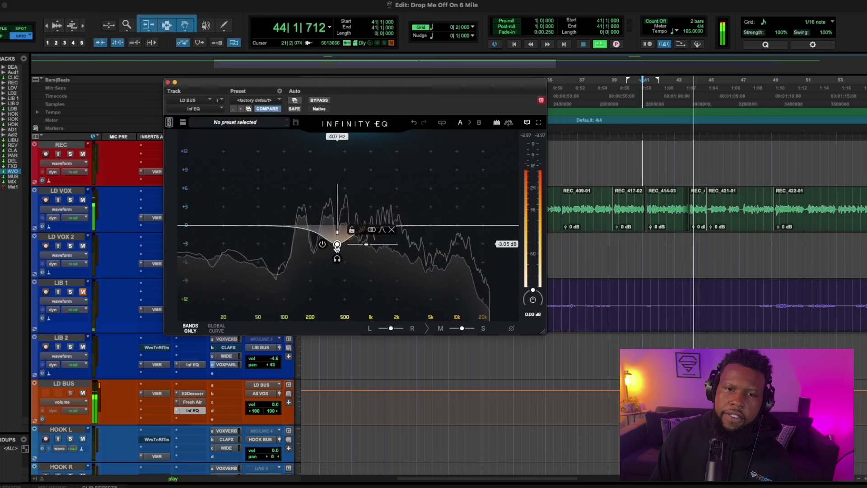
pyautogui.moveTo(336, 264); pyautogui.dragTo(305, 264)
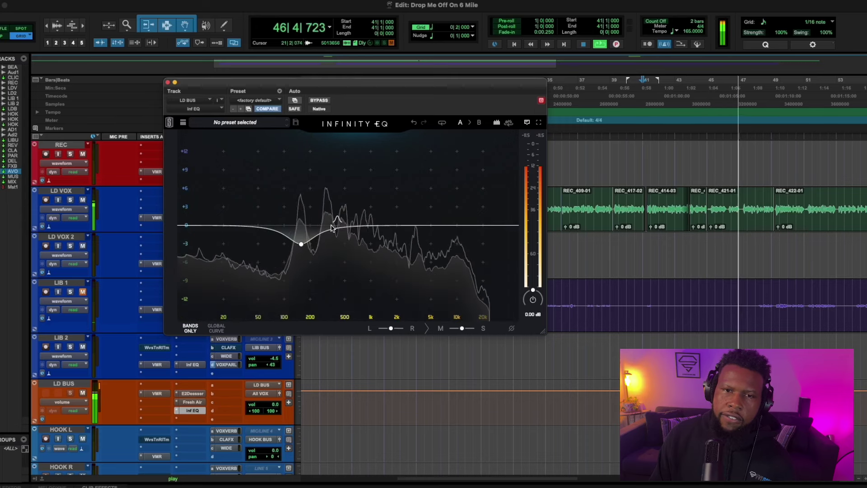
# Add a second Infinity EQ bell cutting 2.05 dB at 368 Hz, raise the output to +1.25 dB and close the plug-in
pyautogui.moveTo(331, 226); pyautogui.dragTo(336, 235)
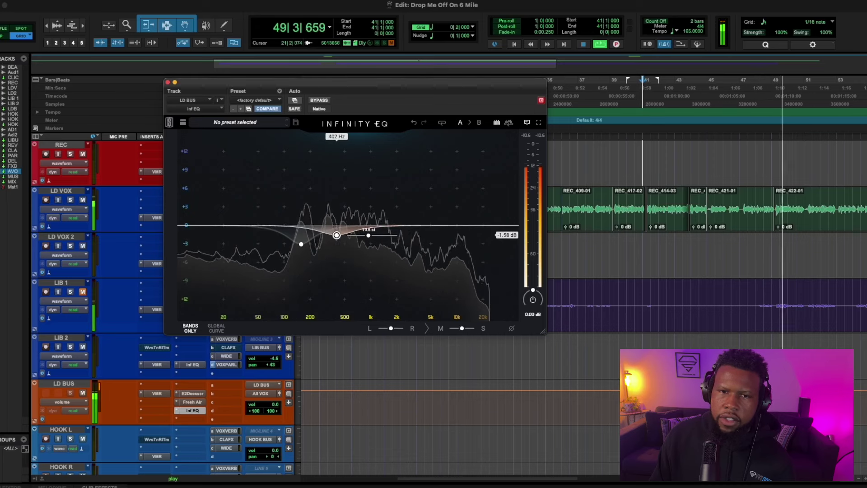
pyautogui.moveTo(353, 235); pyautogui.dragTo(352, 238)
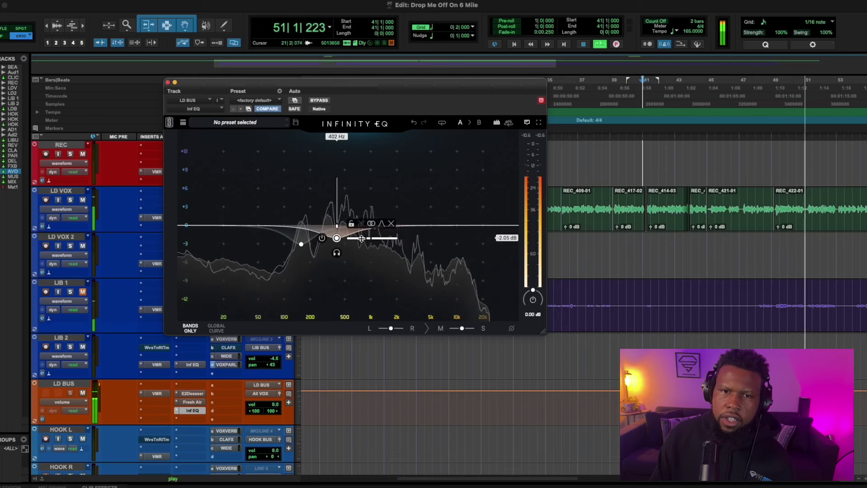
pyautogui.moveTo(336, 208); pyautogui.dragTo(332, 208)
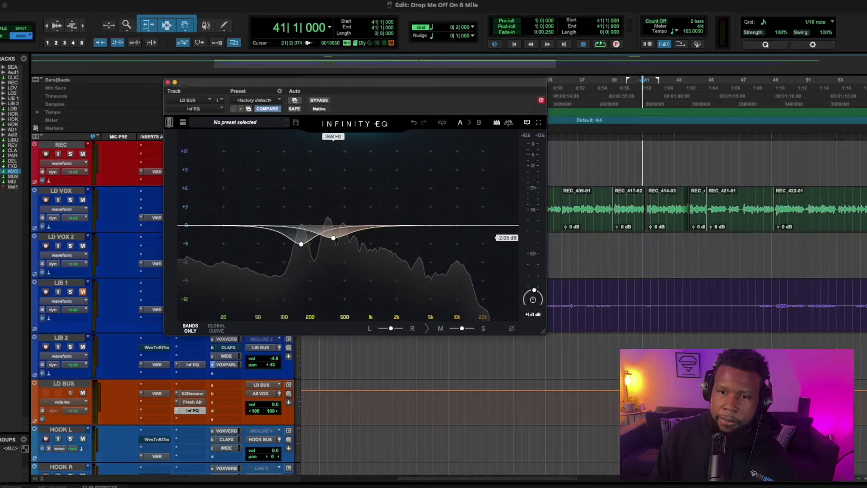
pyautogui.press('space')
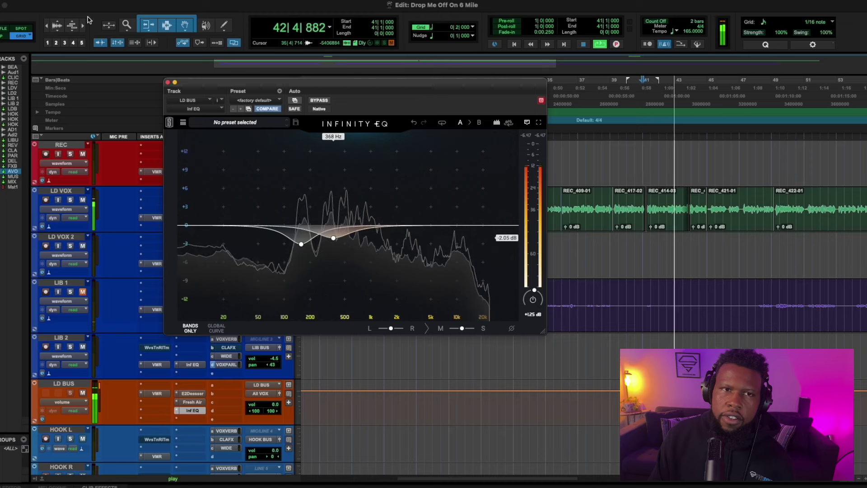
pyautogui.click(167, 82)
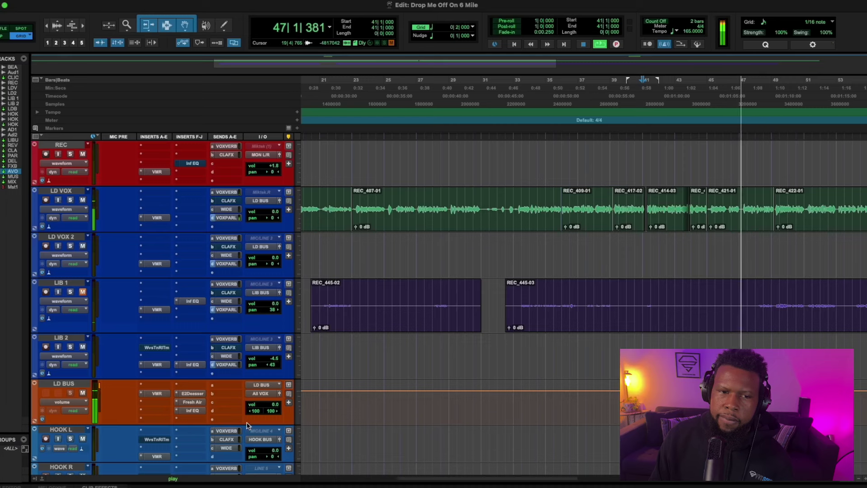
# Bypass Inf EQ, Fresh Air, E2Deesser and VMR on LD BUS and listen to the unprocessed lead vocal
pyautogui.press('space')
pyautogui.rightClick(189, 414)
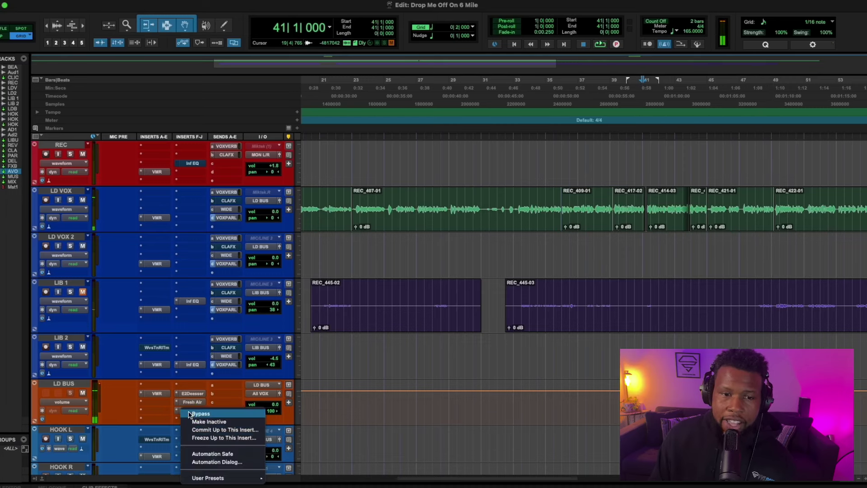
pyautogui.rightClick(194, 403)
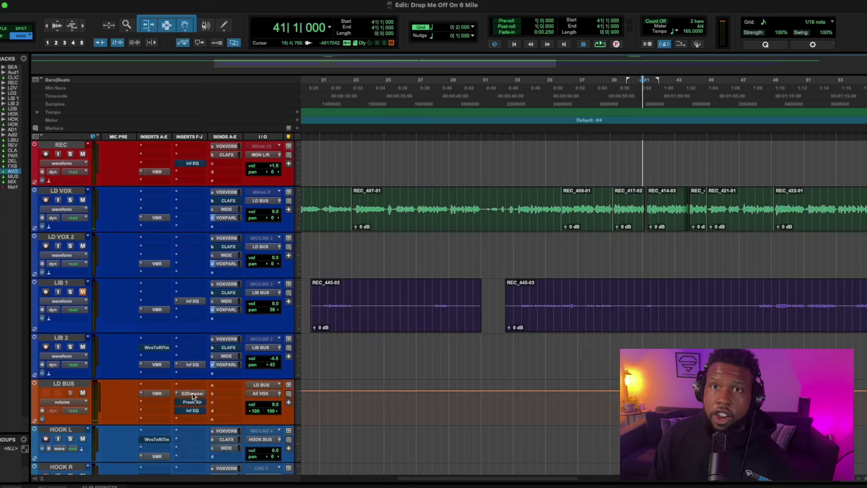
pyautogui.rightClick(193, 397)
pyautogui.rightClick(153, 396)
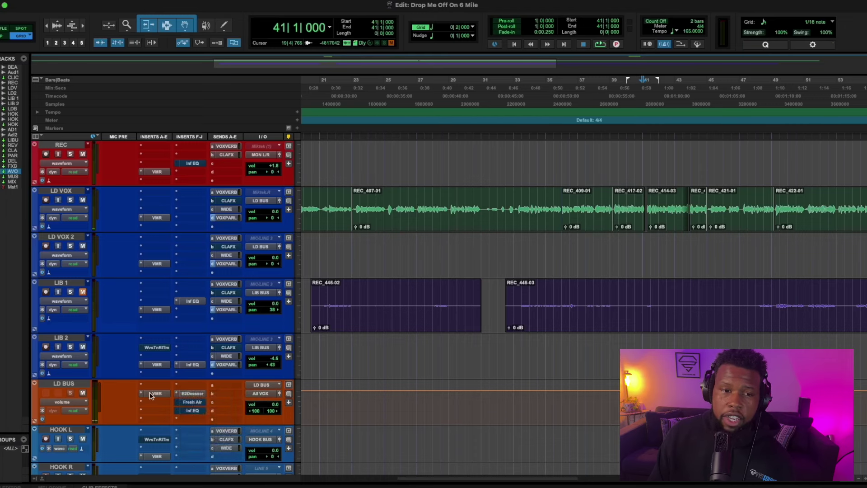
pyautogui.rightClick(154, 395)
pyautogui.click(169, 395)
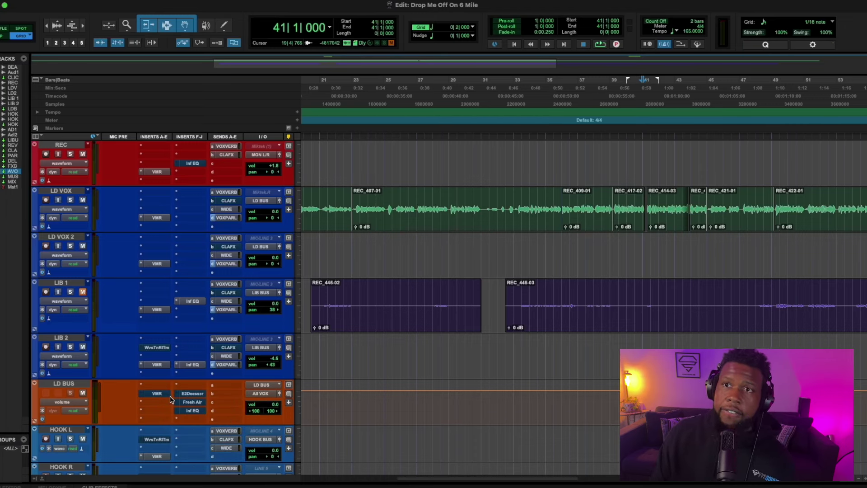
pyautogui.press('space')
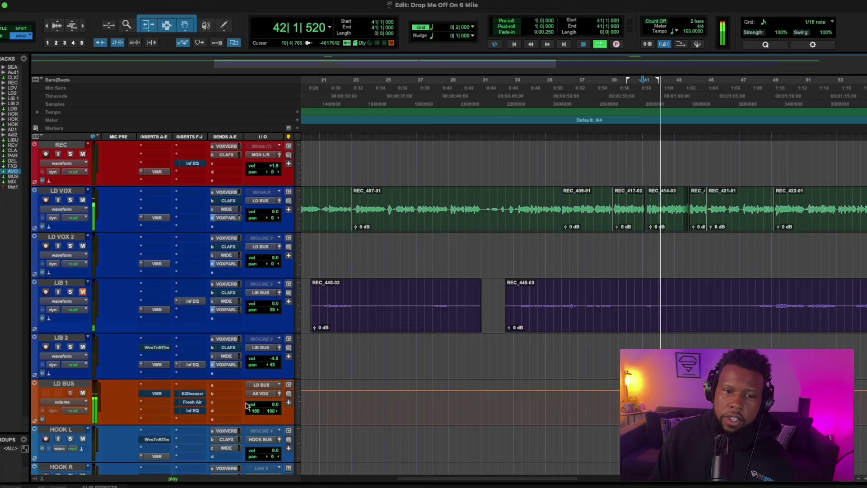
pyautogui.press('space')
# Reactivate VMR, E2Deesser, Fresh Air and Inf EQ on LD BUS and play the processed vocal for comparison
pyautogui.rightClick(156, 394)
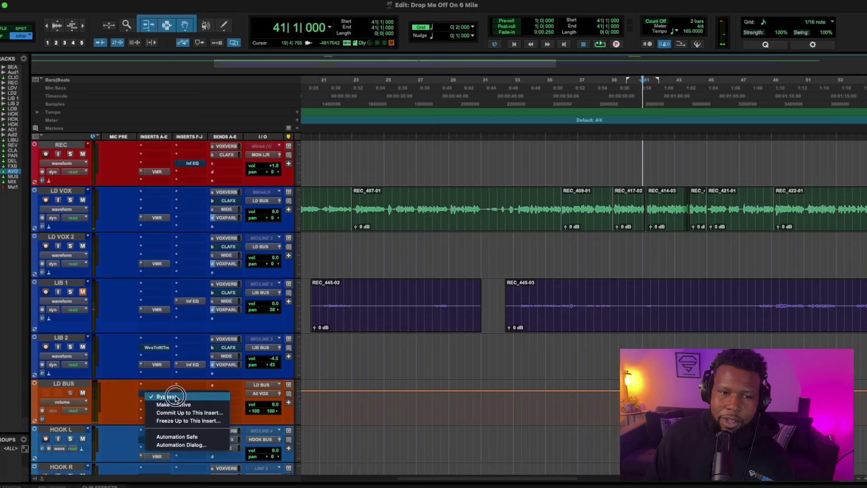
pyautogui.click(175, 397)
pyautogui.rightClick(193, 395)
pyautogui.click(200, 396)
pyautogui.rightClick(189, 401)
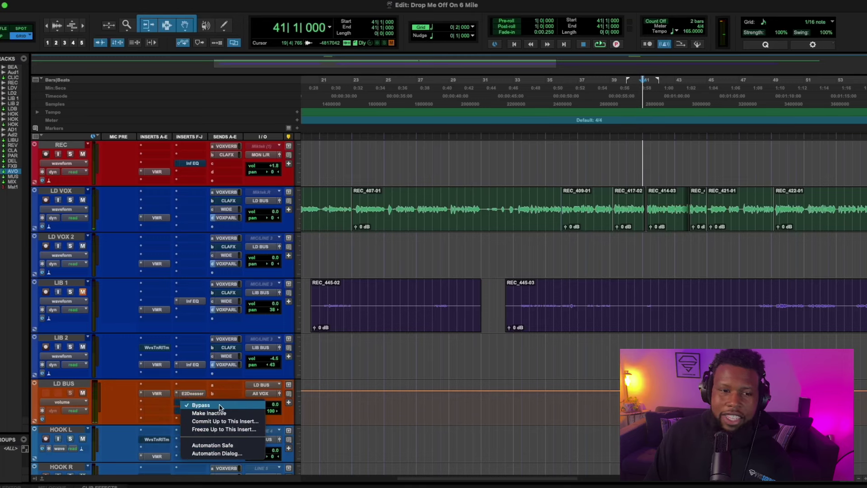
pyautogui.click(220, 406)
pyautogui.rightClick(193, 410)
pyautogui.click(209, 415)
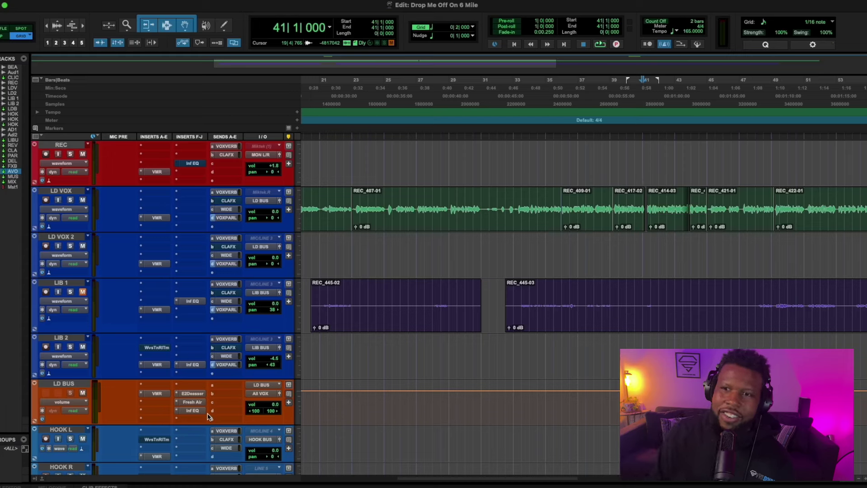
pyautogui.press('space')
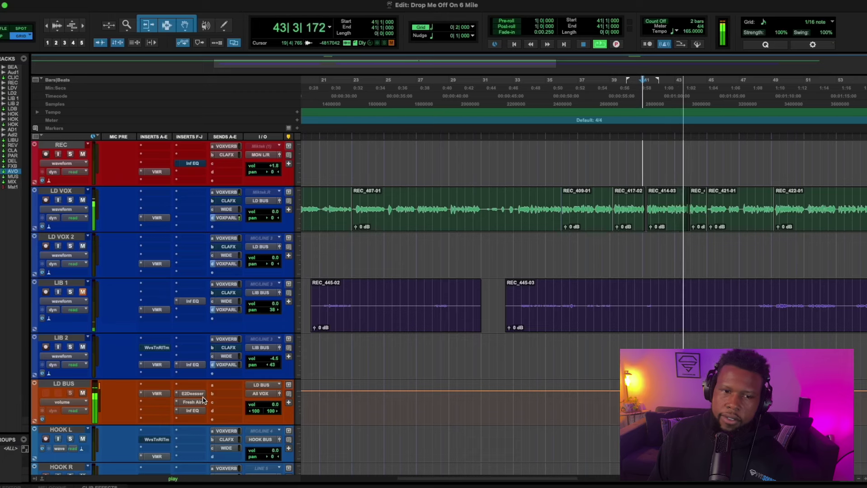
# Reopen Inf EQ on LD BUS, dismiss the CPU overload error, raise its output to +1.8 dB during playback and close it
pyautogui.click(190, 409)
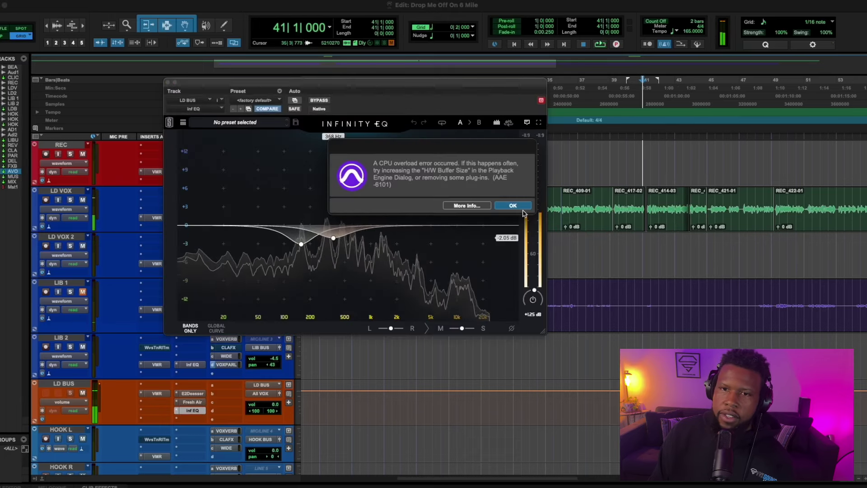
pyautogui.click(513, 205)
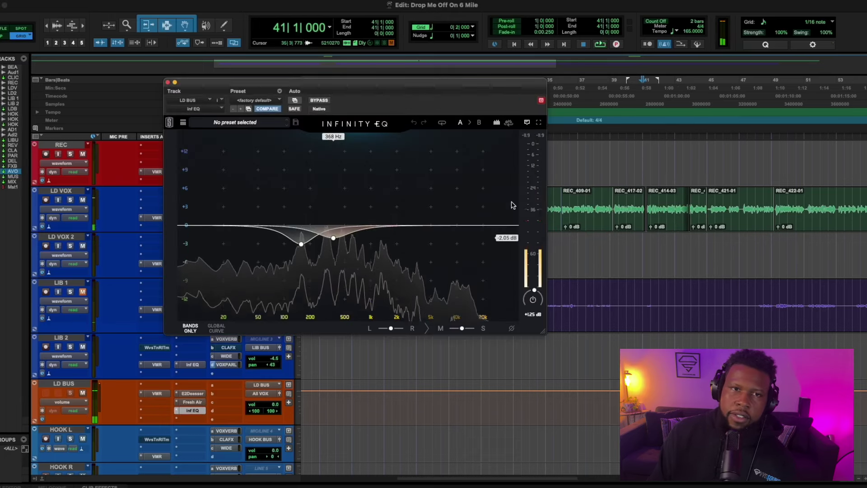
pyautogui.click(167, 83)
pyautogui.press('space')
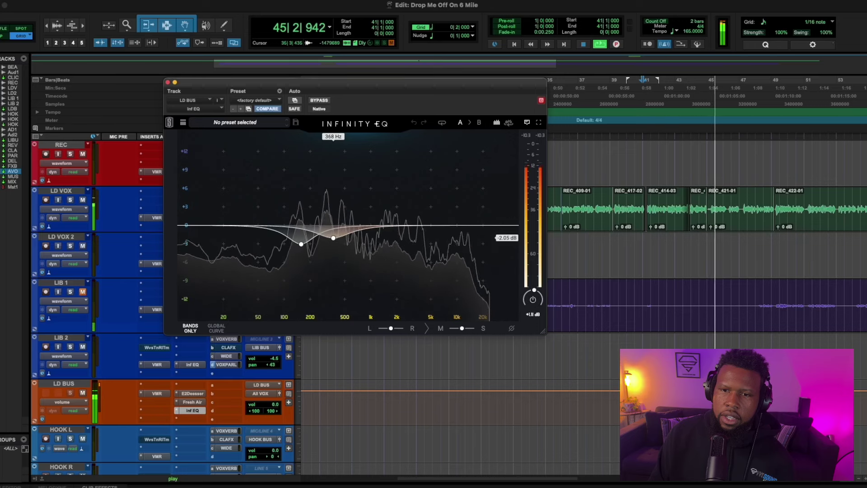
pyautogui.click(168, 83)
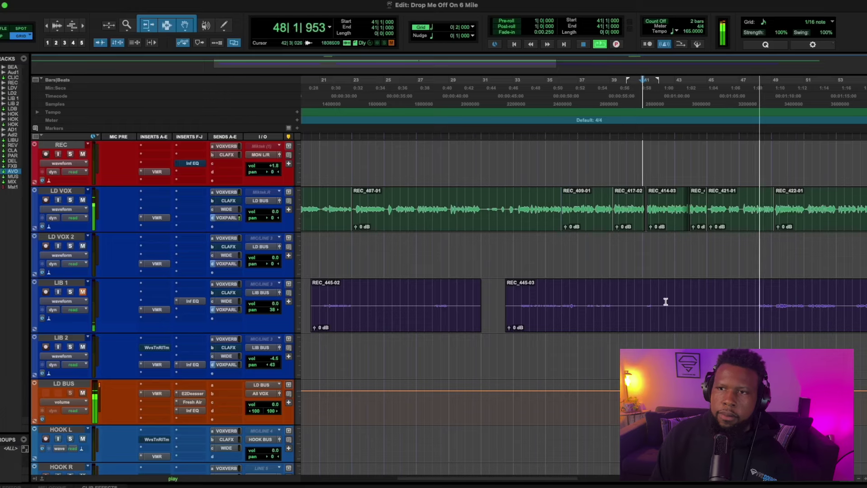